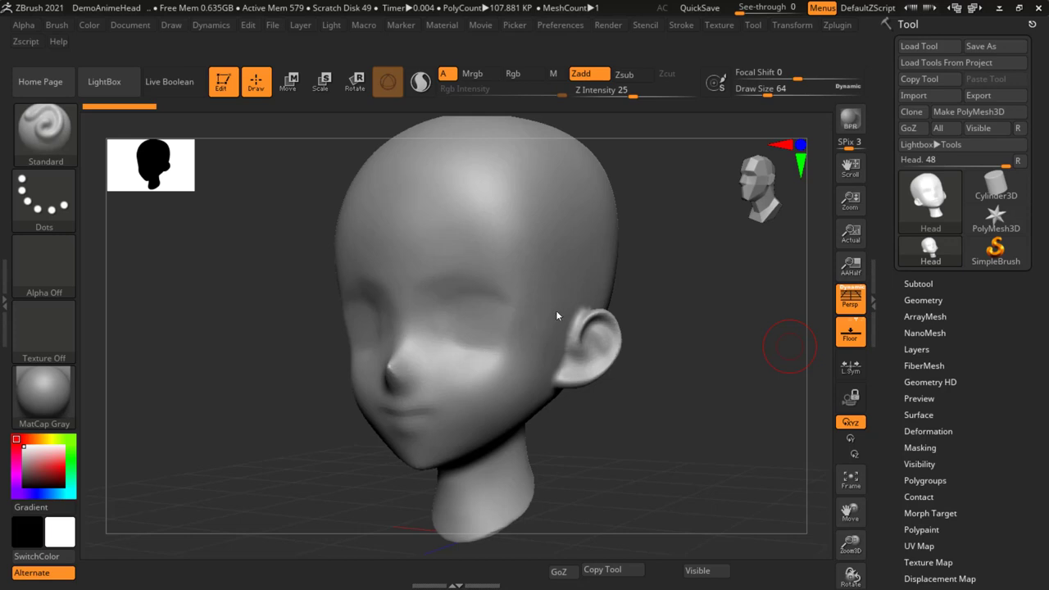
Step: Turn the anime head to a front view and open the LightBox project browser
{"action": "left_click_drag", "start_coordinate": [652, 307], "coordinate": [668, 315]}
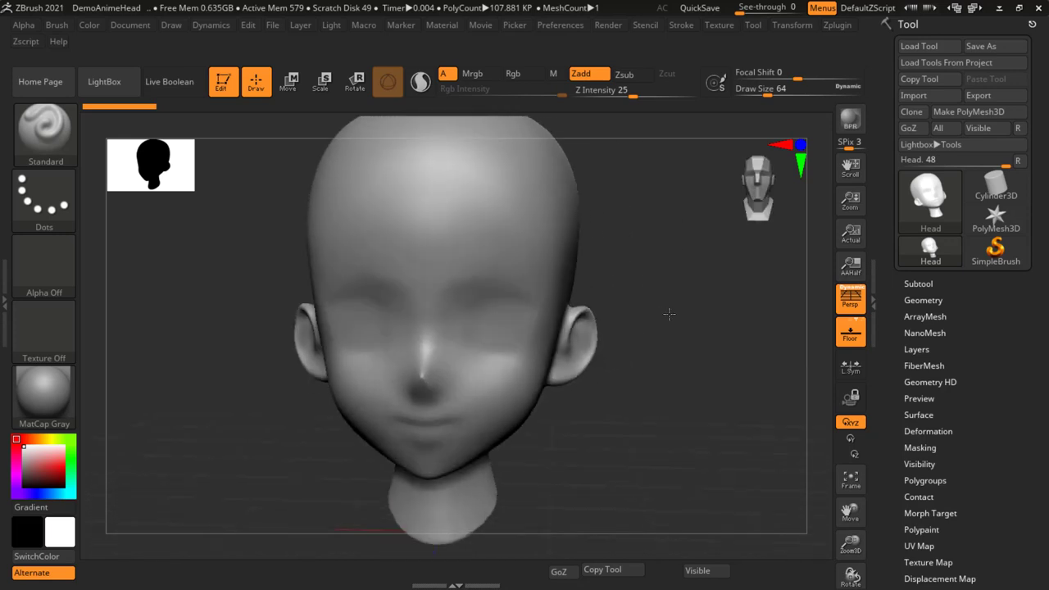
{"action": "left_click", "coordinate": [108, 83]}
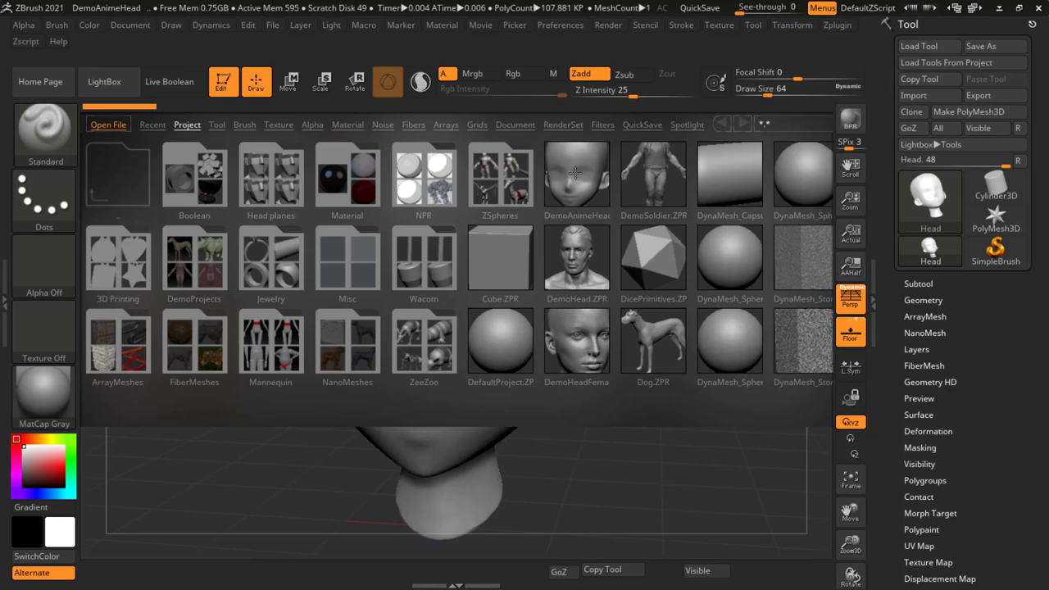
Step: Close LightBox and zoom to reframe the DemoAnimeHead in the canvas
{"action": "left_click", "coordinate": [116, 83]}
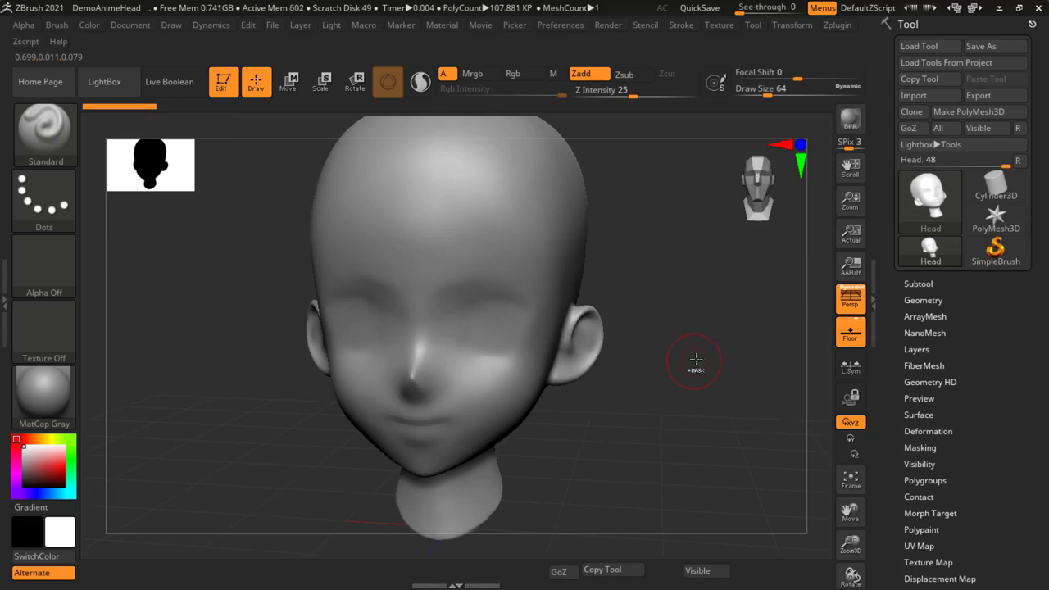
{"action": "mouse_move", "coordinate": [693, 361]}
{"action": "right_mouse_down", "text": "ctrl"}
{"action": "mouse_move", "coordinate": [650, 367]}
{"action": "mouse_move", "coordinate": [561, 354]}
{"action": "mouse_move", "coordinate": [653, 345]}
{"action": "right_mouse_up", "text": "ctrl"}
{"action": "mouse_move", "coordinate": [600, 390]}
{"action": "right_mouse_down", "text": "ctrl"}
{"action": "mouse_move", "coordinate": [615, 412]}
{"action": "mouse_move", "coordinate": [607, 409]}
{"action": "mouse_move", "coordinate": [637, 363]}
{"action": "right_mouse_up", "text": "ctrl"}
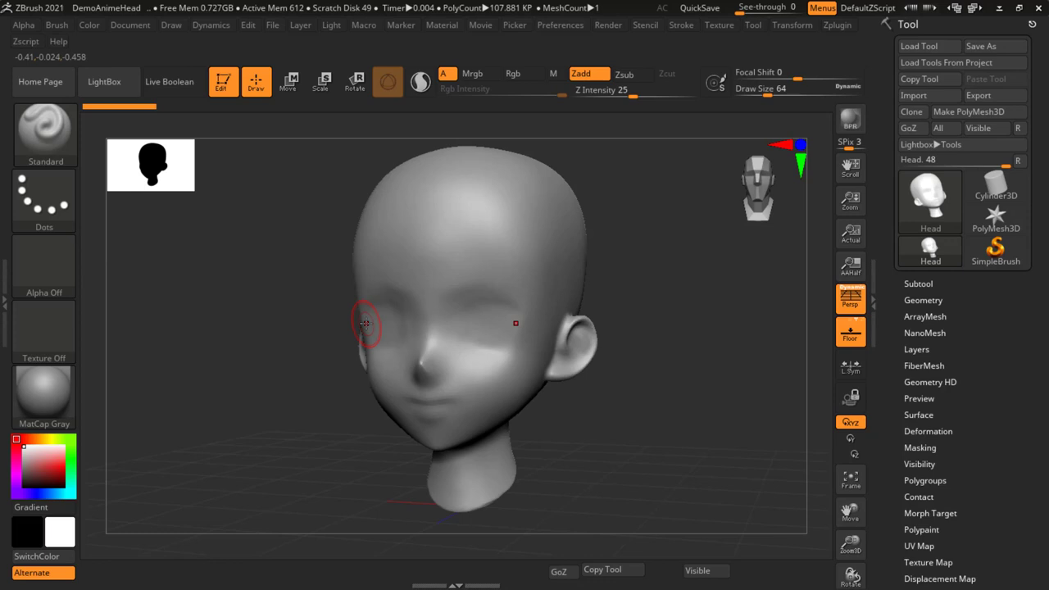
Step: Pick the Inflat brush from the brush palette filtered by I
{"action": "key", "text": "b"}
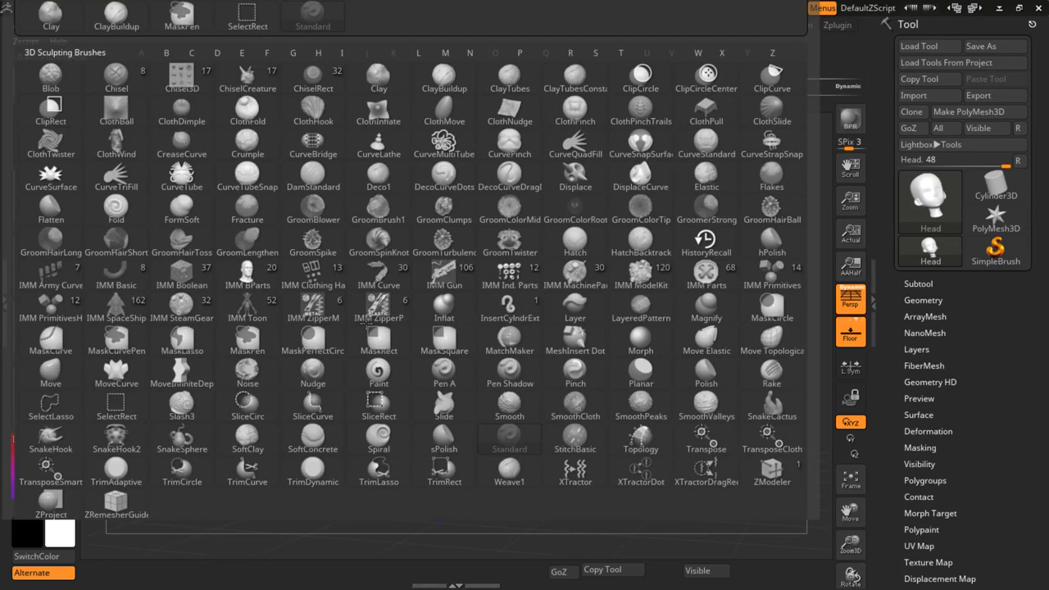
{"action": "key", "text": "i"}
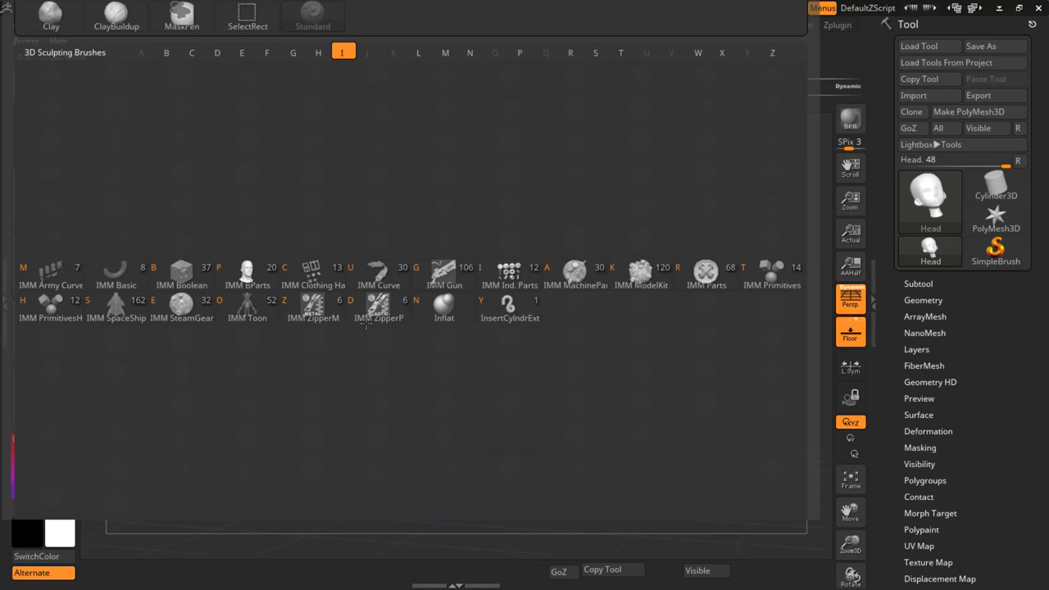
{"action": "mouse_move", "coordinate": [444, 311]}
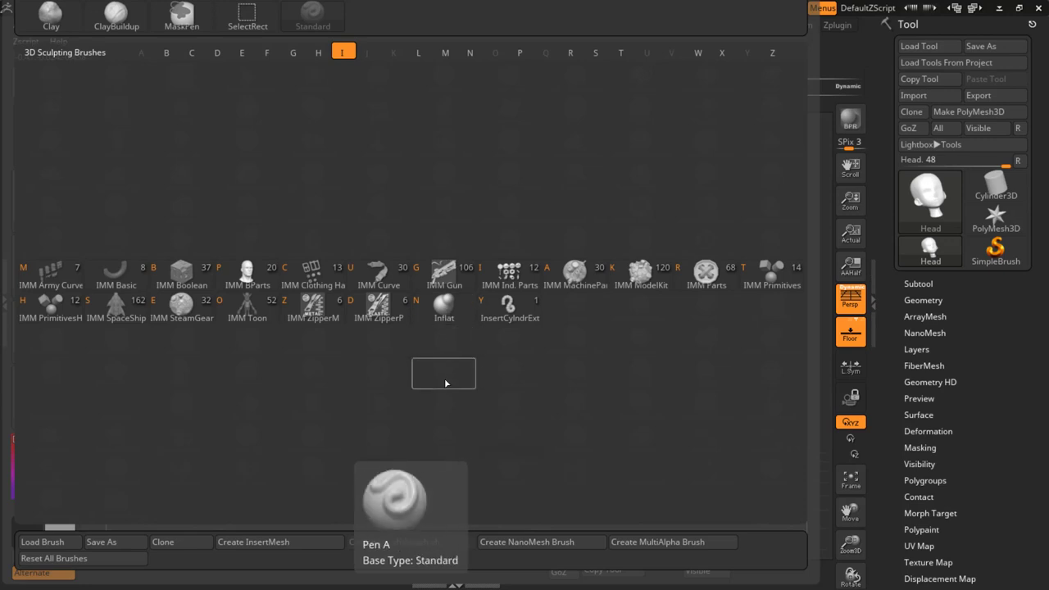
{"action": "left_click", "coordinate": [444, 378]}
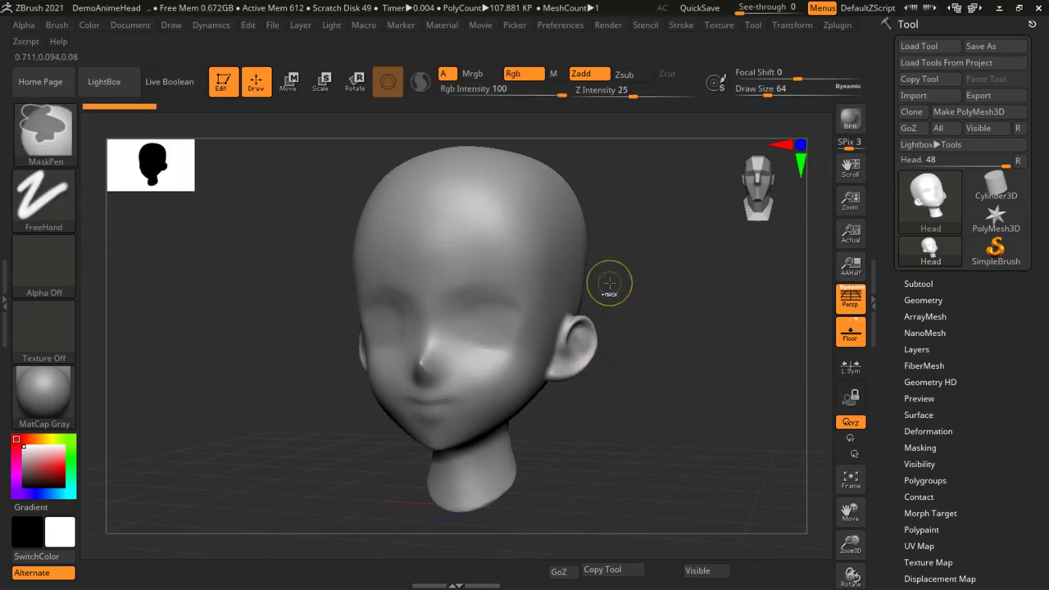
Step: Inflate both eyes into round bulges, checking them in three-quarter view
{"action": "mouse_move", "coordinate": [609, 281]}
{"action": "left_mouse_down"}
{"action": "mouse_move", "coordinate": [625, 333]}
{"action": "mouse_move", "coordinate": [645, 332]}
{"action": "left_mouse_up"}
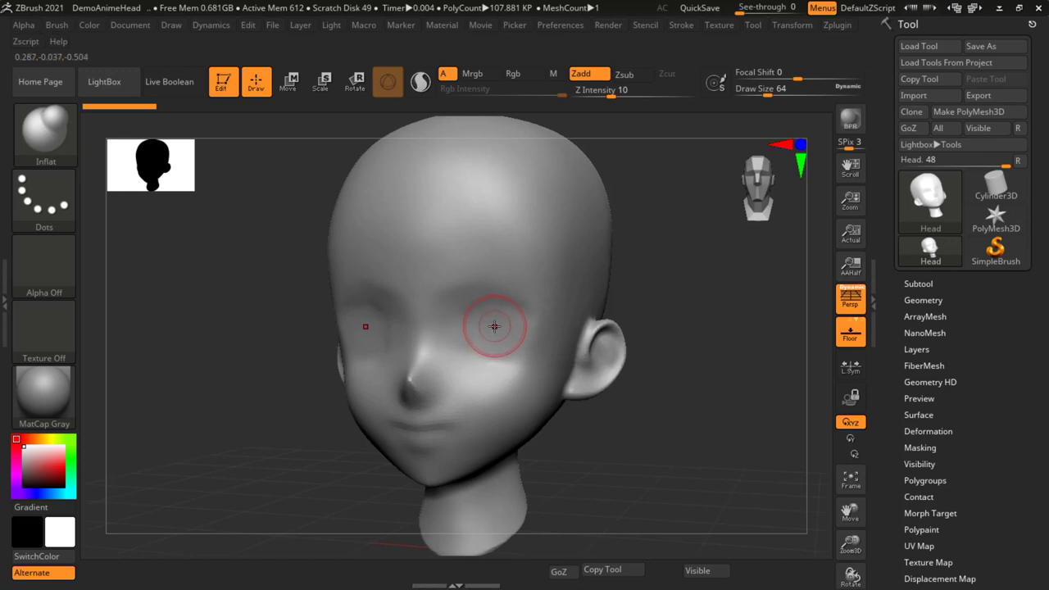
{"action": "mouse_move", "coordinate": [487, 327]}
{"action": "left_mouse_down"}
{"action": "mouse_move", "coordinate": [488, 346]}
{"action": "mouse_move", "coordinate": [483, 317]}
{"action": "left_mouse_up"}
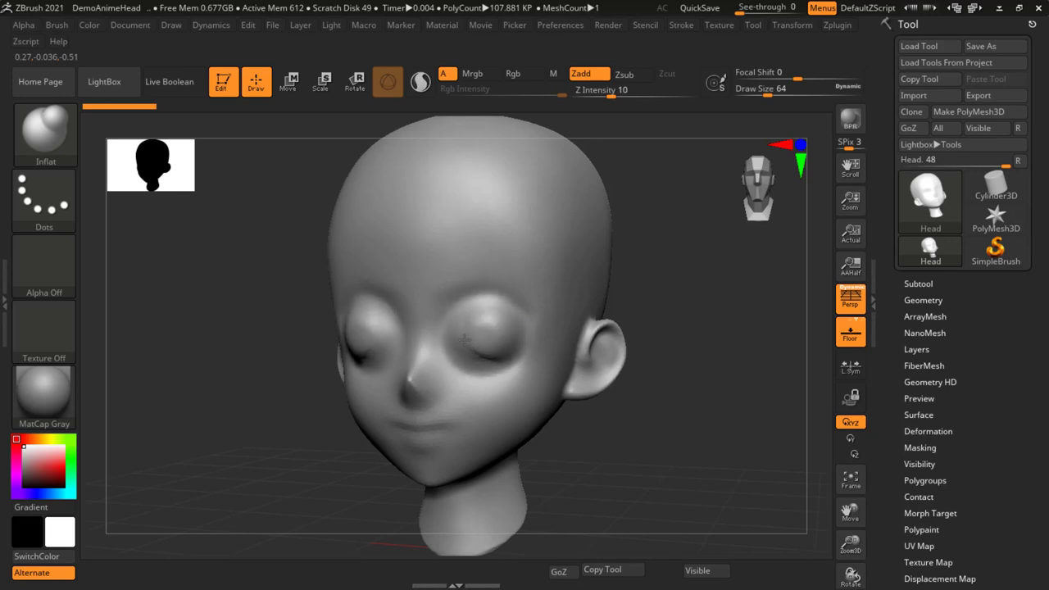
{"action": "mouse_move", "coordinate": [495, 338]}
{"action": "left_mouse_down"}
{"action": "mouse_move", "coordinate": [559, 379]}
{"action": "mouse_move", "coordinate": [626, 368]}
{"action": "mouse_move", "coordinate": [479, 358]}
{"action": "mouse_move", "coordinate": [497, 352]}
{"action": "mouse_move", "coordinate": [499, 332]}
{"action": "left_mouse_up"}
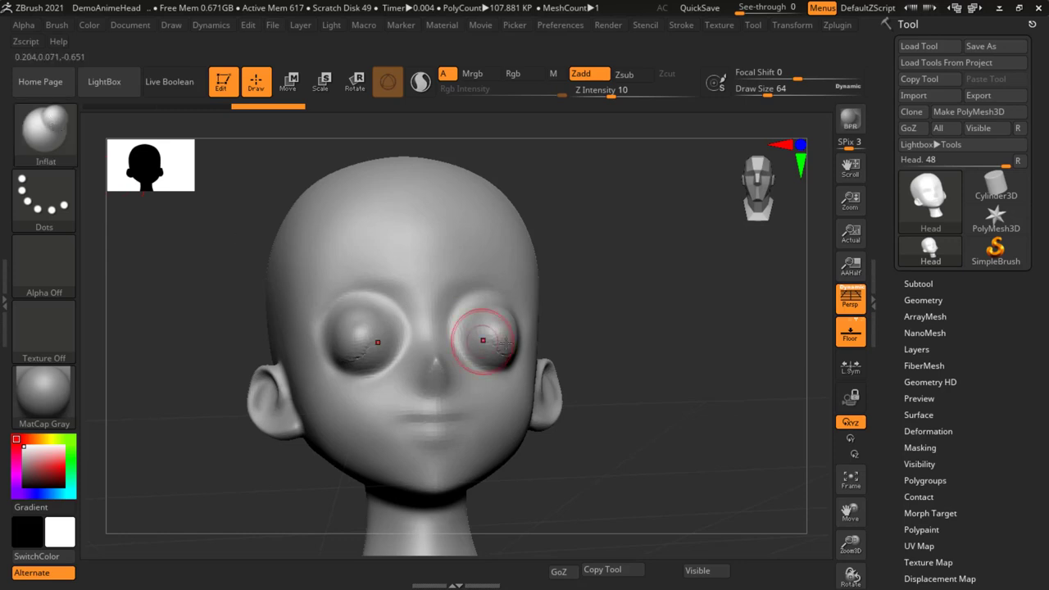
{"action": "mouse_move", "coordinate": [480, 328]}
{"action": "right_mouse_down"}
{"action": "mouse_move", "coordinate": [410, 317]}
{"action": "mouse_move", "coordinate": [421, 330]}
{"action": "mouse_move", "coordinate": [451, 277]}
{"action": "mouse_move", "coordinate": [453, 327]}
{"action": "right_mouse_up"}
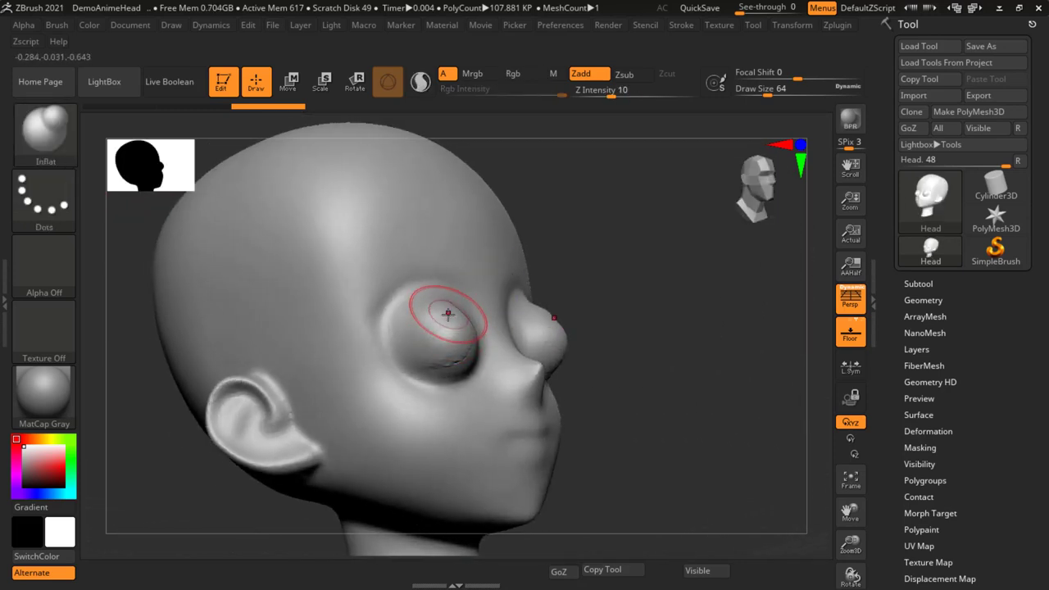
{"action": "mouse_move", "coordinate": [434, 313]}
{"action": "left_mouse_down"}
{"action": "mouse_move", "coordinate": [419, 316]}
{"action": "mouse_move", "coordinate": [445, 323]}
{"action": "left_mouse_up"}
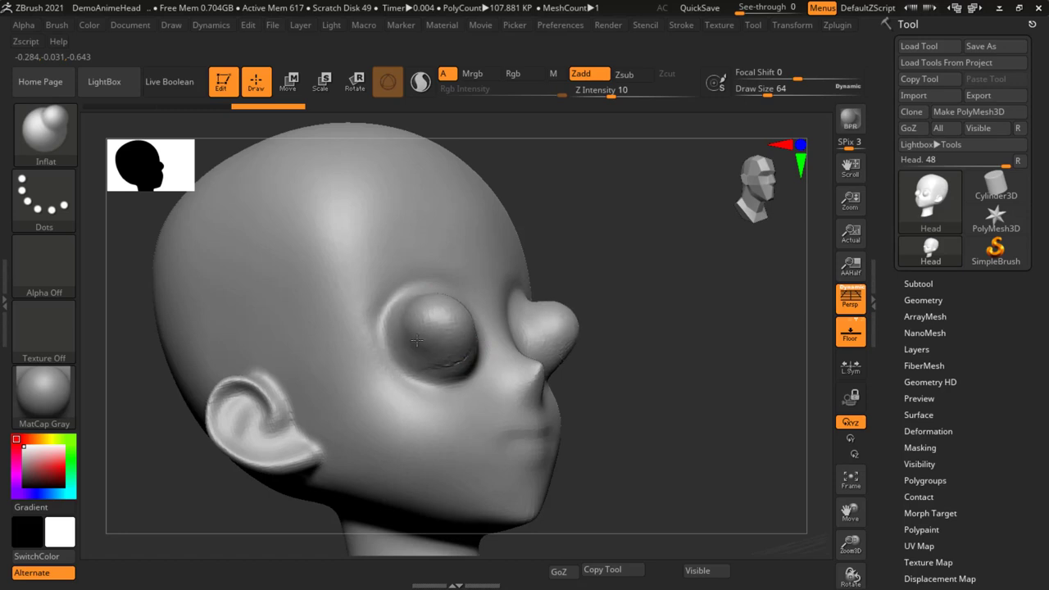
{"action": "left_click_drag", "start_coordinate": [685, 373], "coordinate": [618, 378]}
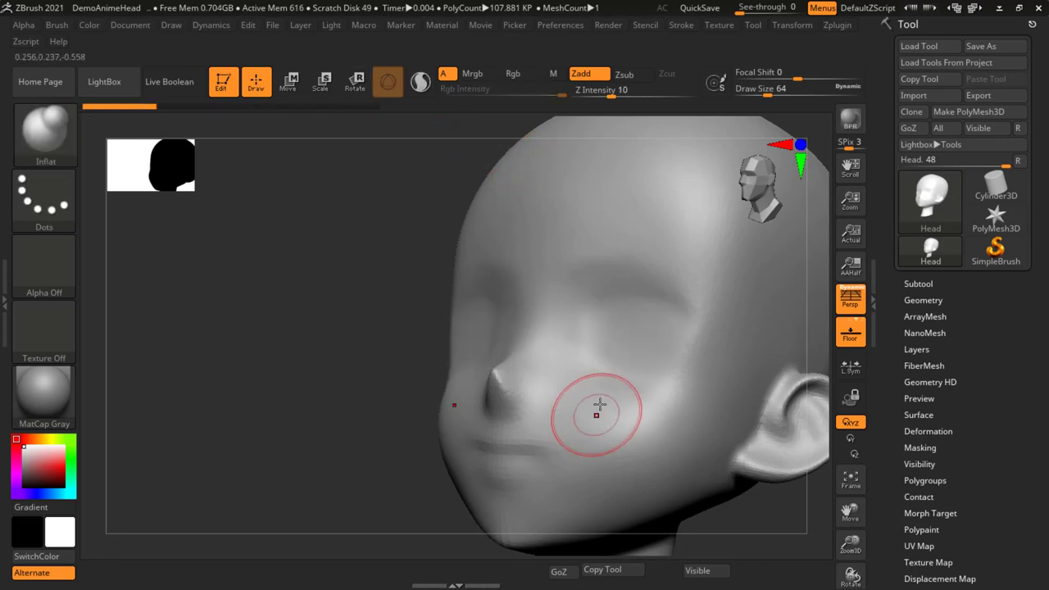
Step: Undo the three eye inflation strokes with the head facing front
{"action": "right_click_drag", "start_coordinate": [598, 410], "coordinate": [541, 381]}
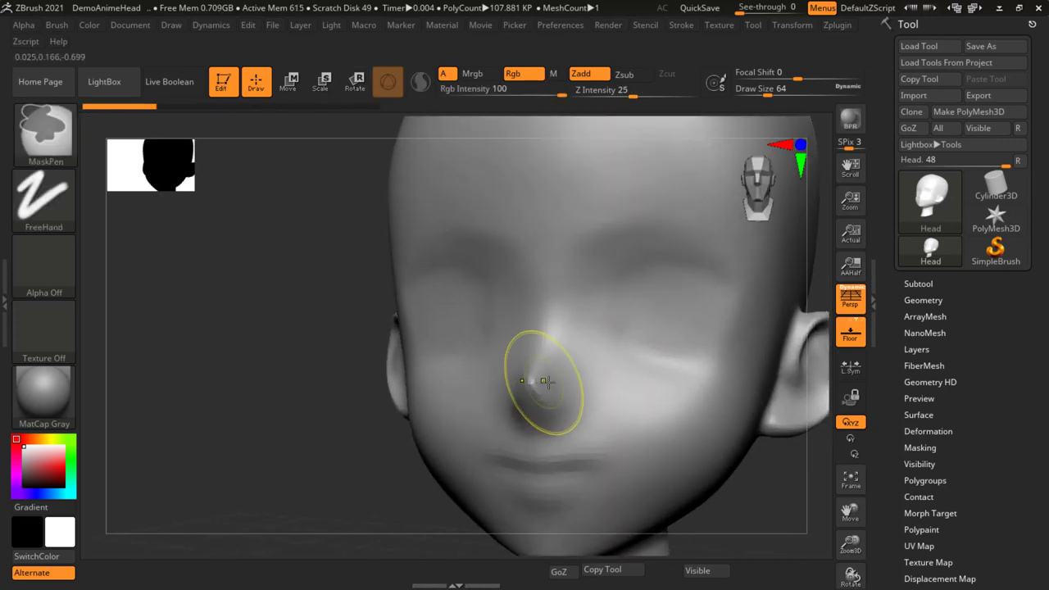
{"action": "key", "text": "b"}
{"action": "key", "text": "i"}
{"action": "key", "text": "n"}
Step: Inflate the nose into a large round ball, checking it from the side
{"action": "mouse_move", "coordinate": [644, 372]}
{"action": "right_mouse_down"}
{"action": "mouse_move", "coordinate": [562, 332]}
{"action": "mouse_move", "coordinate": [468, 379]}
{"action": "right_mouse_up"}
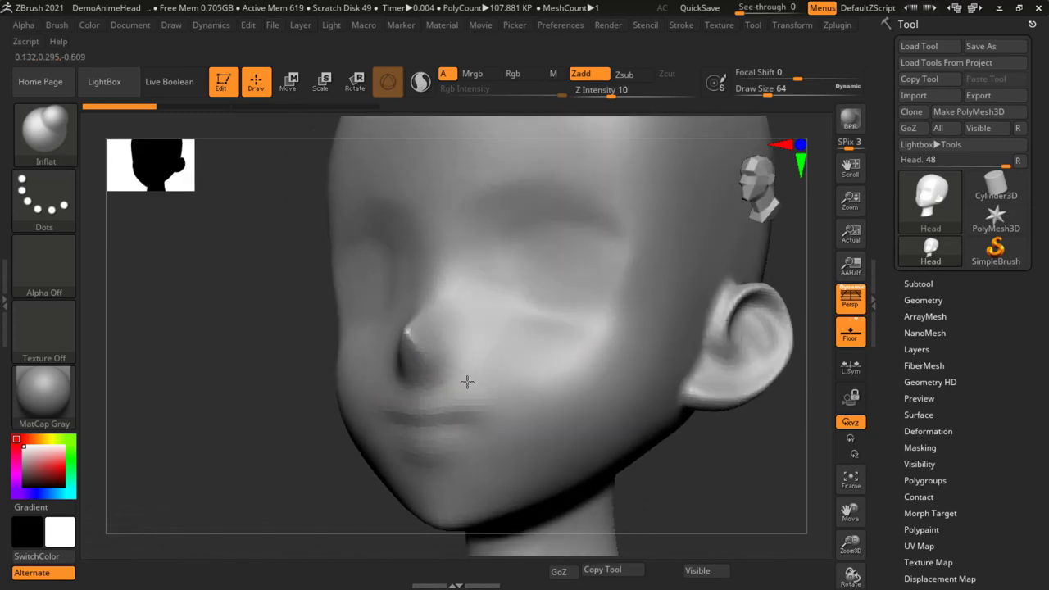
{"action": "right_click_drag", "start_coordinate": [433, 338], "coordinate": [428, 342], "text": "shift"}
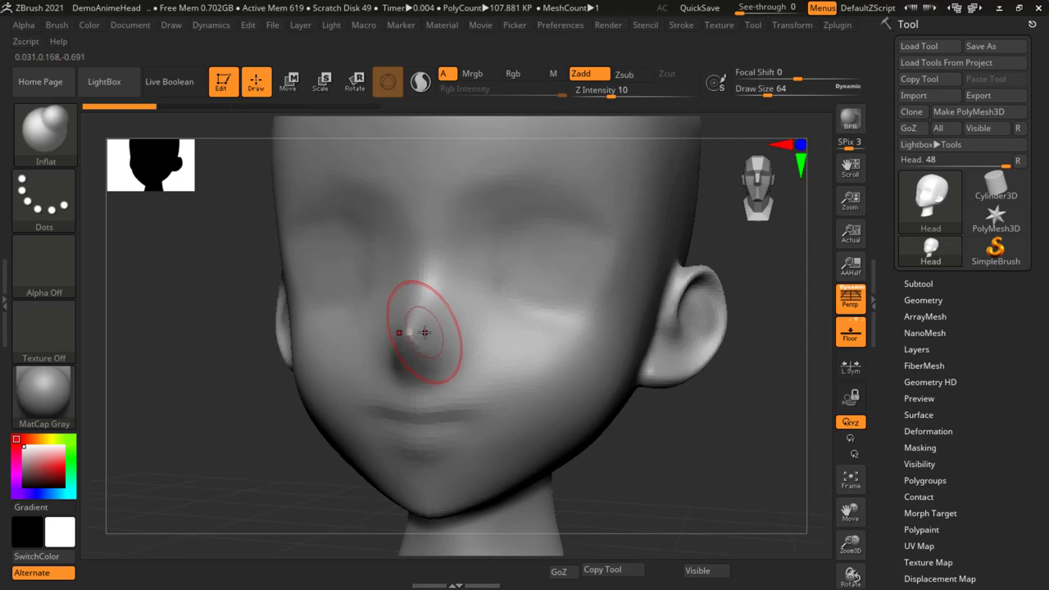
{"action": "left_click_drag", "start_coordinate": [422, 335], "coordinate": [425, 336]}
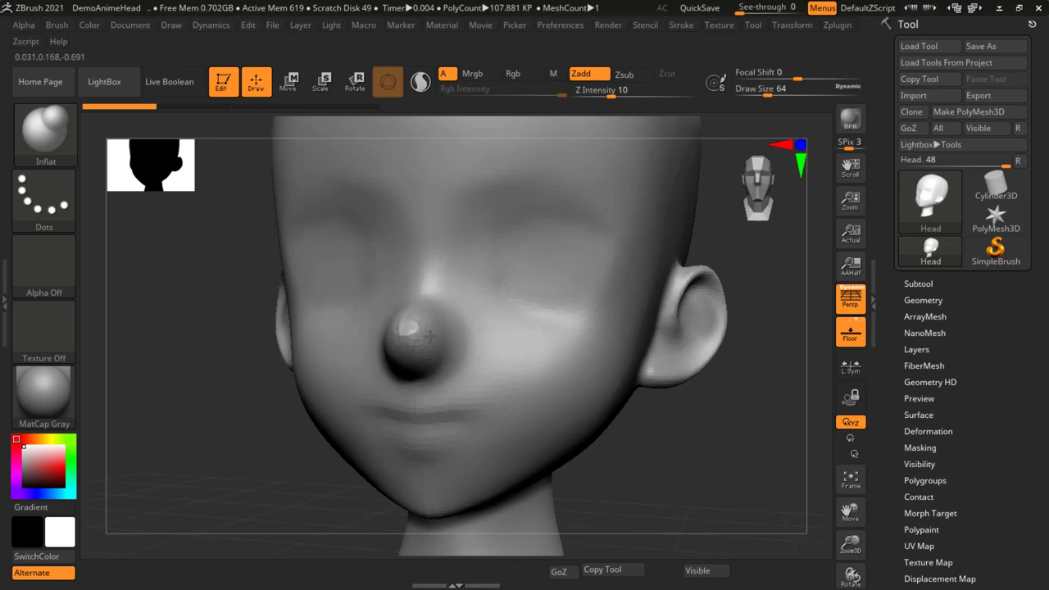
{"action": "mouse_move", "coordinate": [492, 312]}
{"action": "right_mouse_down"}
{"action": "mouse_move", "coordinate": [556, 305]}
{"action": "mouse_move", "coordinate": [480, 309]}
{"action": "right_mouse_up"}
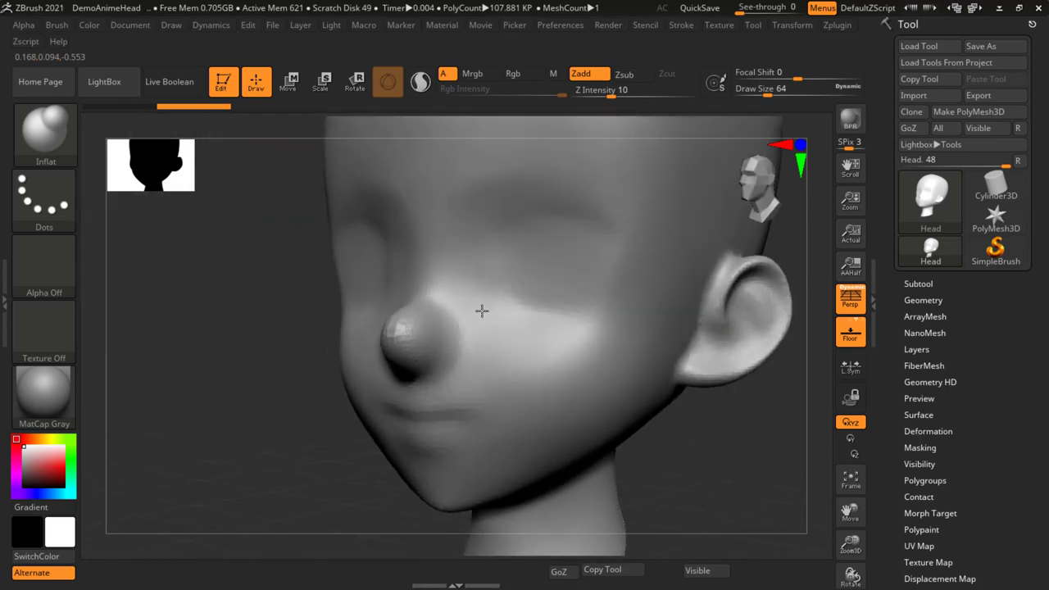
{"action": "right_click_drag", "start_coordinate": [574, 380], "coordinate": [418, 339]}
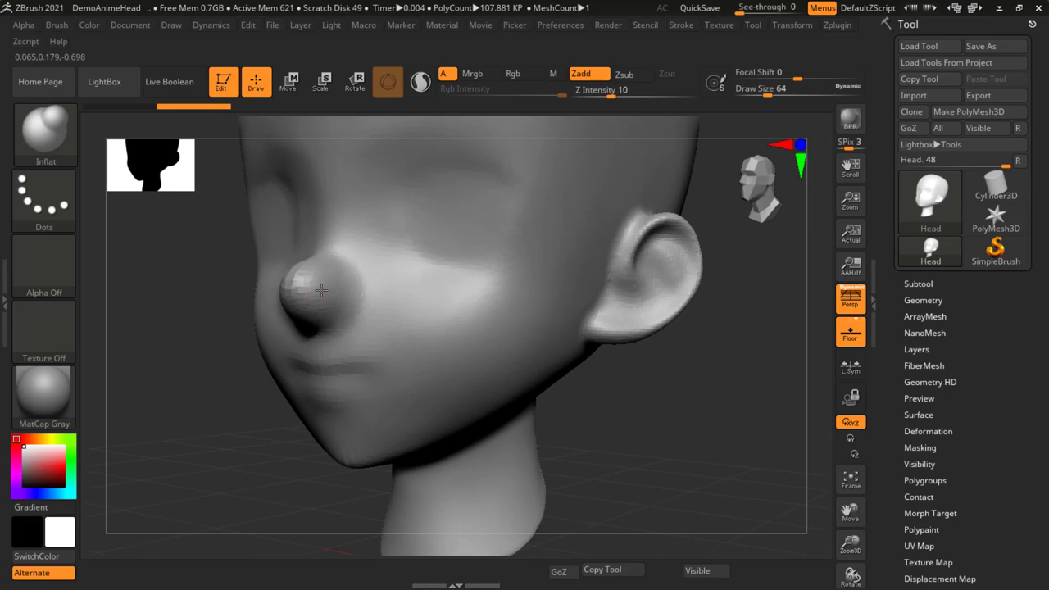
{"action": "left_click_drag", "start_coordinate": [322, 290], "coordinate": [296, 293]}
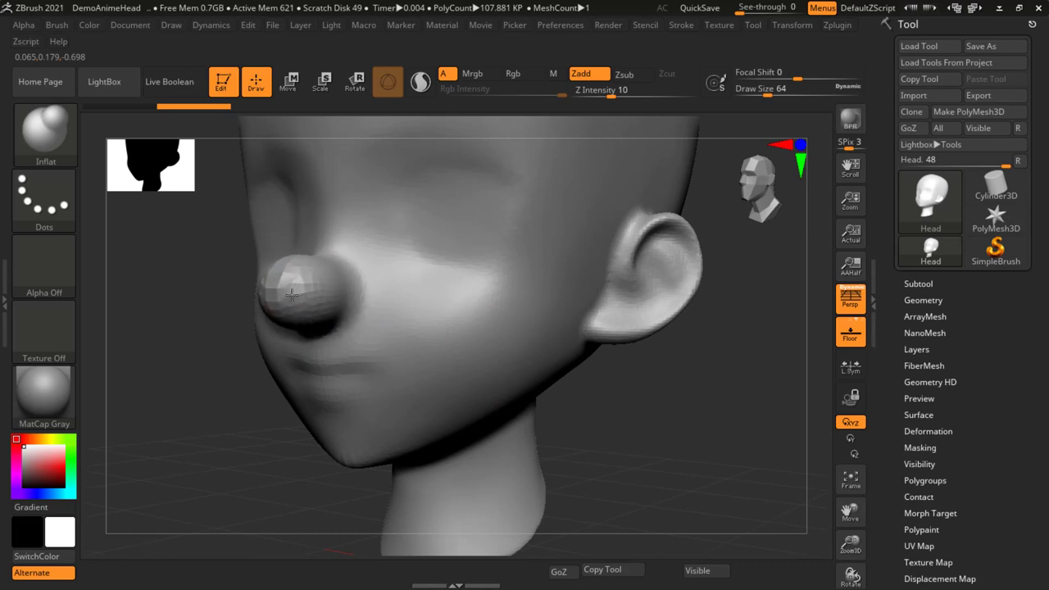
{"action": "mouse_move", "coordinate": [368, 282]}
{"action": "right_mouse_down"}
{"action": "mouse_move", "coordinate": [461, 302]}
{"action": "mouse_move", "coordinate": [394, 288]}
{"action": "mouse_move", "coordinate": [407, 302]}
{"action": "mouse_move", "coordinate": [410, 248]}
{"action": "mouse_move", "coordinate": [412, 292]}
{"action": "mouse_move", "coordinate": [350, 293]}
{"action": "mouse_move", "coordinate": [375, 253]}
{"action": "mouse_move", "coordinate": [491, 270]}
{"action": "mouse_move", "coordinate": [582, 299]}
{"action": "right_mouse_up"}
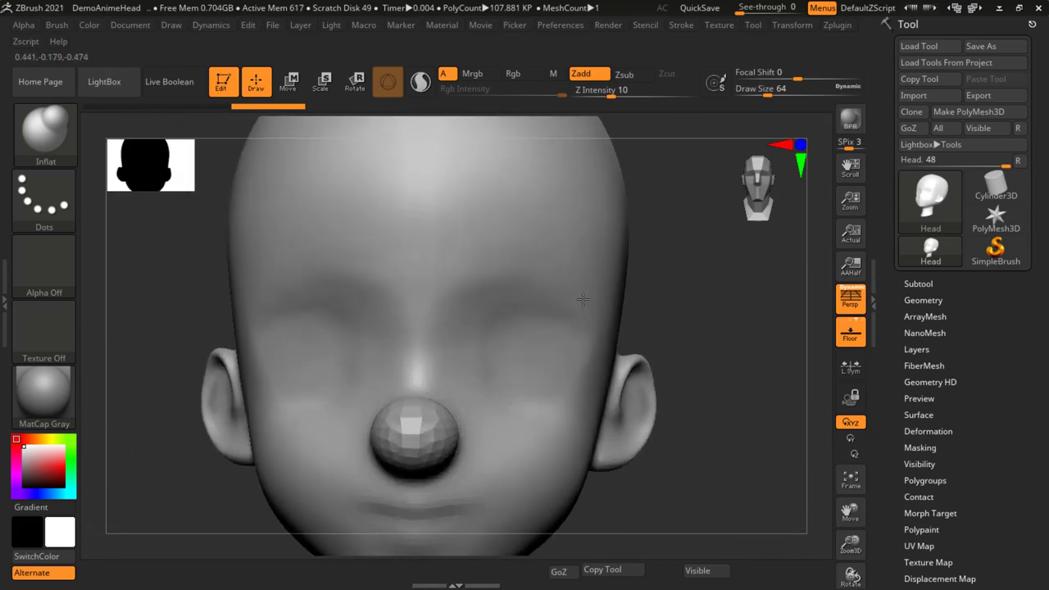
Step: Enlarge the brush to 202 and inflate the side of the skull outward
{"action": "right_click", "coordinate": [582, 299]}
{"action": "left_click_drag", "start_coordinate": [582, 300], "coordinate": [631, 300]}
{"action": "right_click_drag", "start_coordinate": [631, 300], "coordinate": [601, 317]}
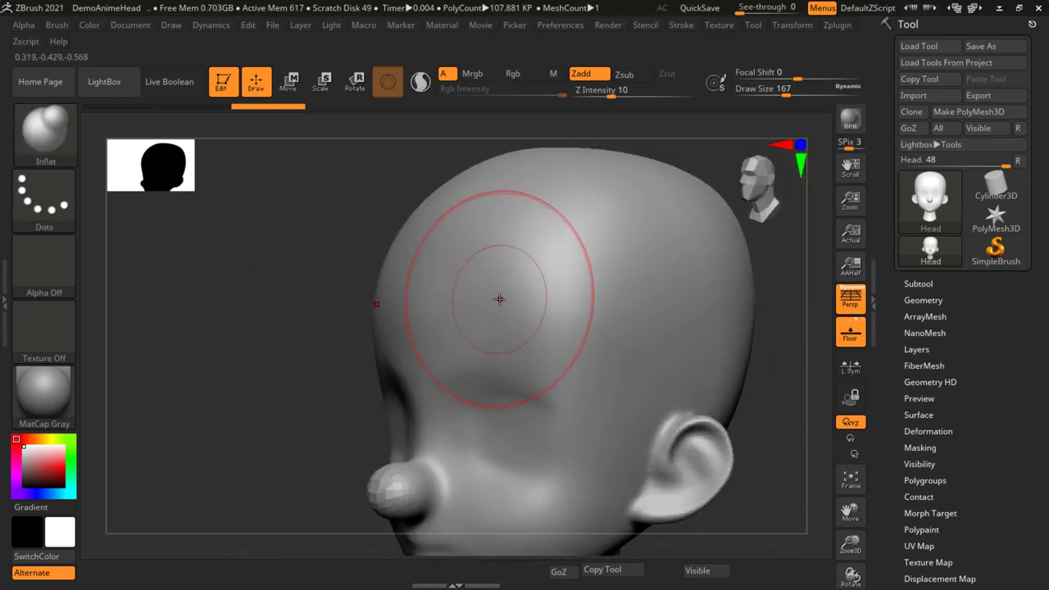
{"action": "key", "text": "s"}
{"action": "mouse_move", "coordinate": [494, 293]}
{"action": "left_mouse_down"}
{"action": "mouse_move", "coordinate": [506, 296]}
{"action": "mouse_move", "coordinate": [483, 294]}
{"action": "left_mouse_up"}
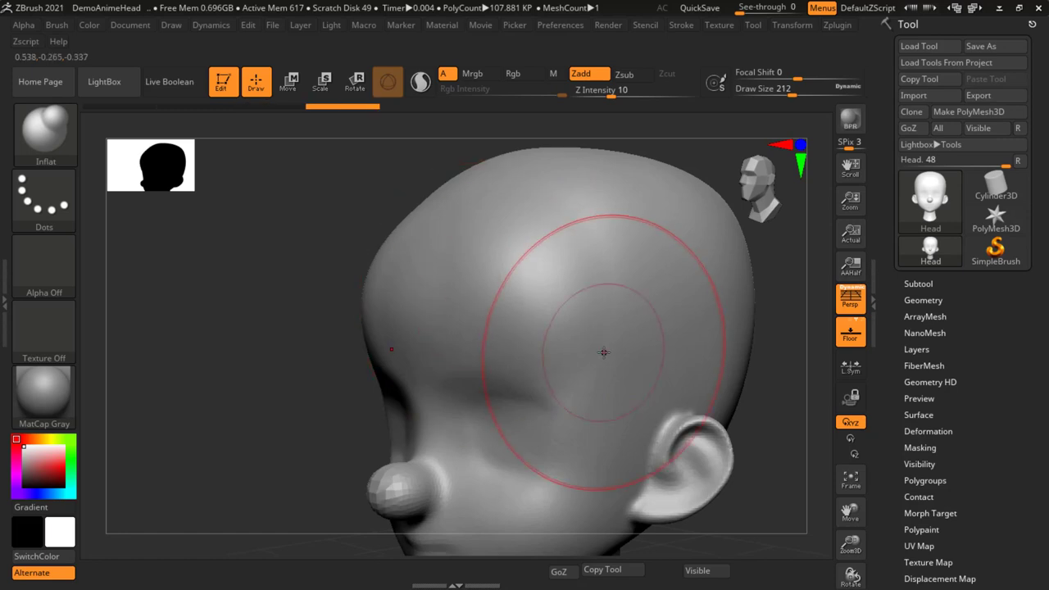
{"action": "mouse_move", "coordinate": [604, 351]}
{"action": "right_mouse_down"}
{"action": "mouse_move", "coordinate": [675, 324]}
{"action": "mouse_move", "coordinate": [673, 414]}
{"action": "right_mouse_up"}
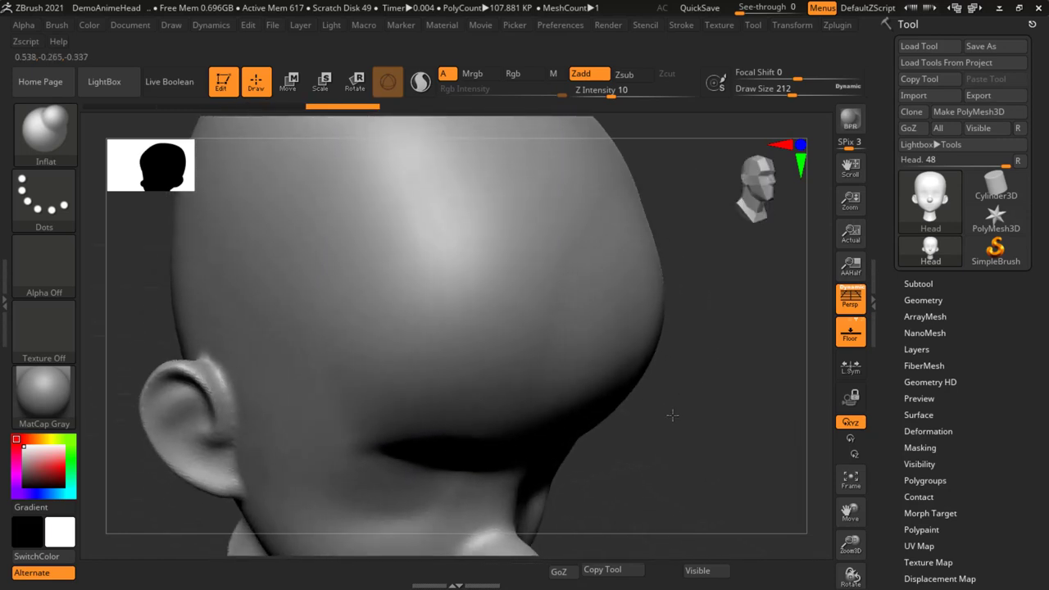
{"action": "left_click_drag", "start_coordinate": [552, 362], "coordinate": [354, 328]}
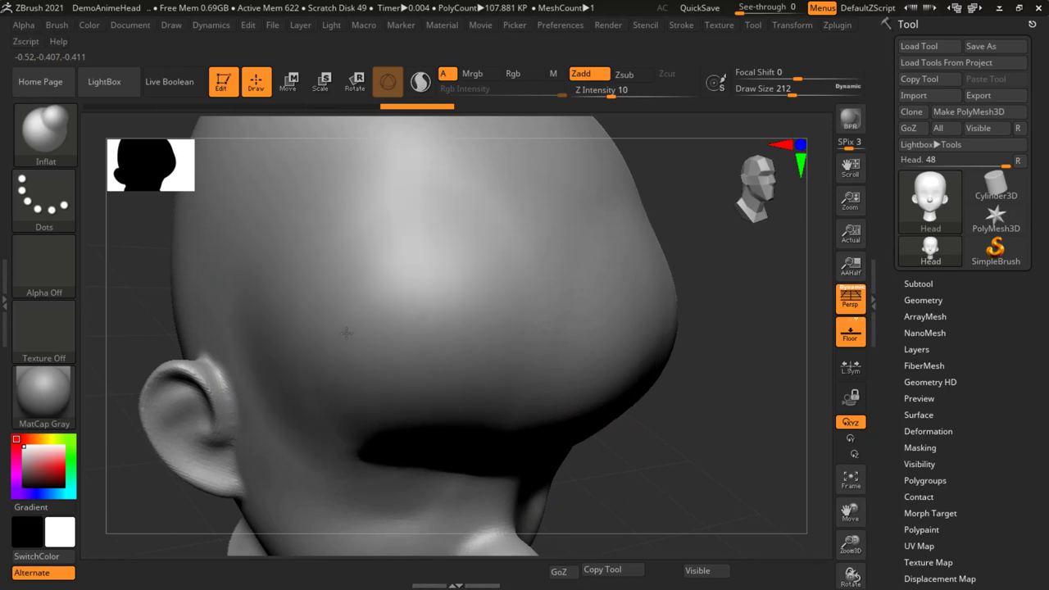
Step: Pull a bulge at the head's rear top right, then undo it
{"action": "mouse_move", "coordinate": [661, 421]}
{"action": "right_mouse_down"}
{"action": "mouse_move", "coordinate": [677, 414]}
{"action": "mouse_move", "coordinate": [614, 391]}
{"action": "mouse_move", "coordinate": [645, 398]}
{"action": "mouse_move", "coordinate": [617, 438]}
{"action": "mouse_move", "coordinate": [636, 445]}
{"action": "mouse_move", "coordinate": [649, 301]}
{"action": "right_mouse_up"}
{"action": "key", "text": "shift+alt"}
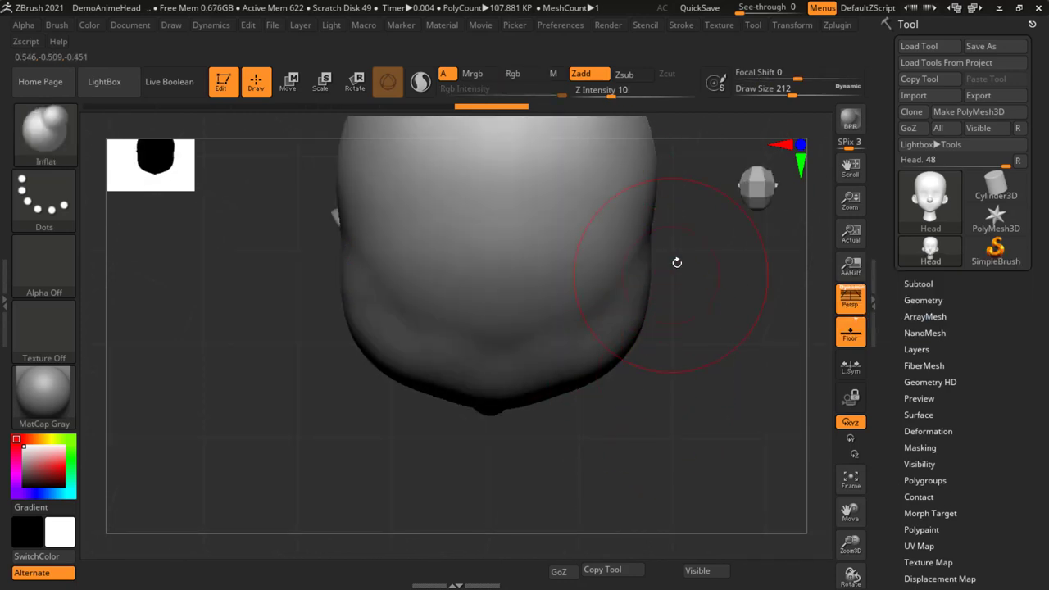
{"action": "right_click_drag", "start_coordinate": [651, 265], "coordinate": [656, 429]}
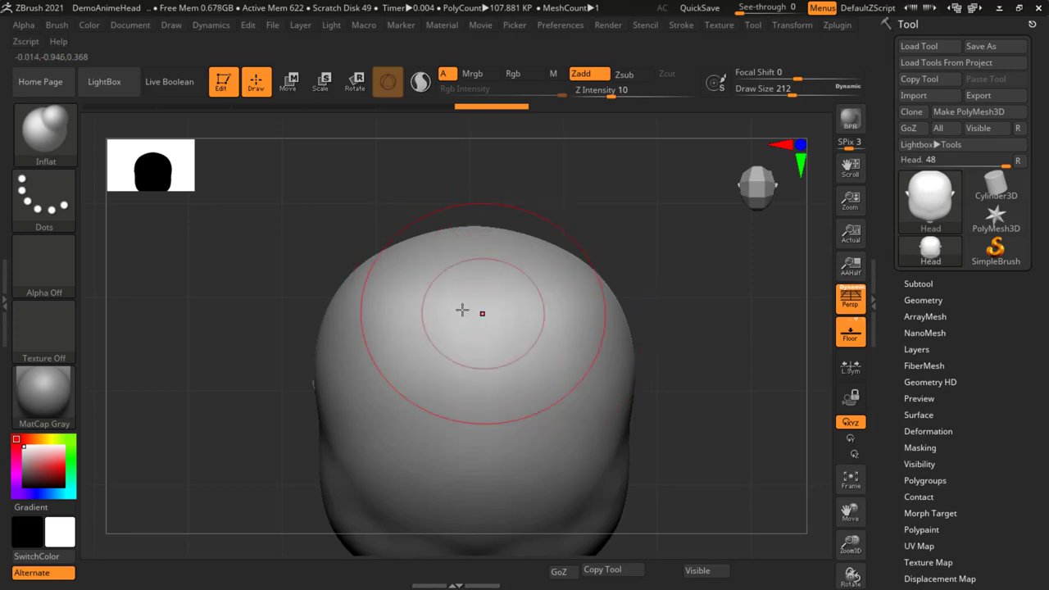
{"action": "left_click_drag", "start_coordinate": [548, 302], "coordinate": [624, 293]}
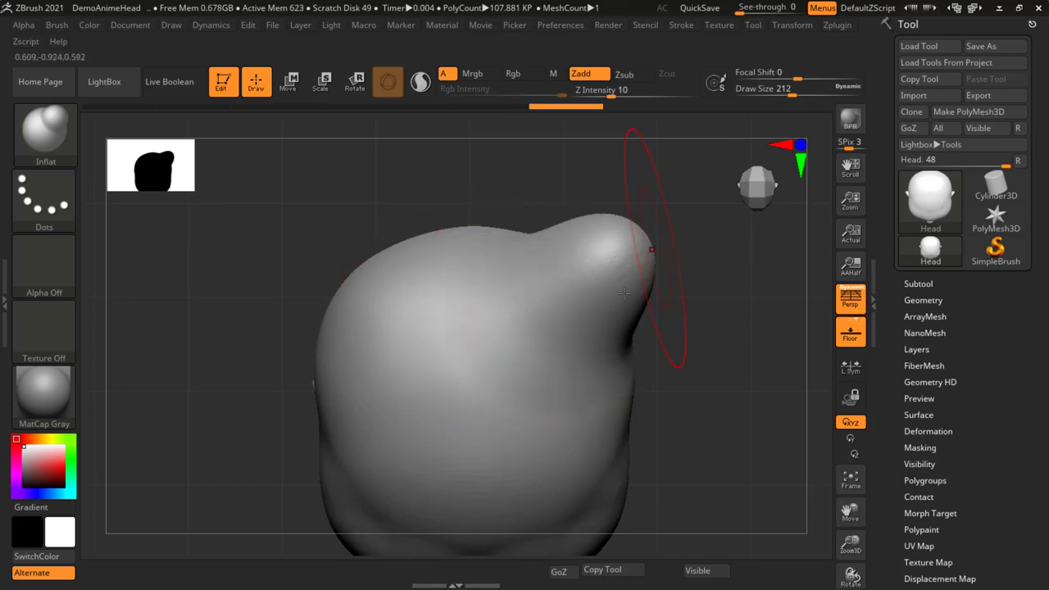
{"action": "key", "text": "ctrl+z"}
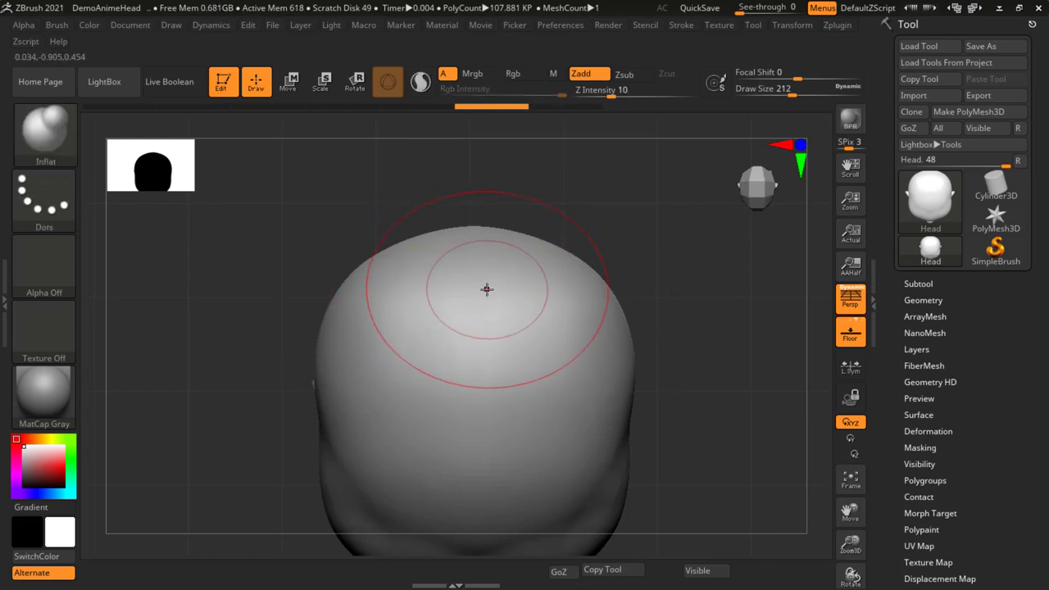
Step: Undo the over-inflated crown, return to front view, and set brush size 83
{"action": "key", "text": "s"}
{"action": "mouse_move", "coordinate": [488, 293]}
{"action": "left_mouse_down"}
{"action": "mouse_move", "coordinate": [518, 293]}
{"action": "mouse_move", "coordinate": [478, 295]}
{"action": "left_mouse_up"}
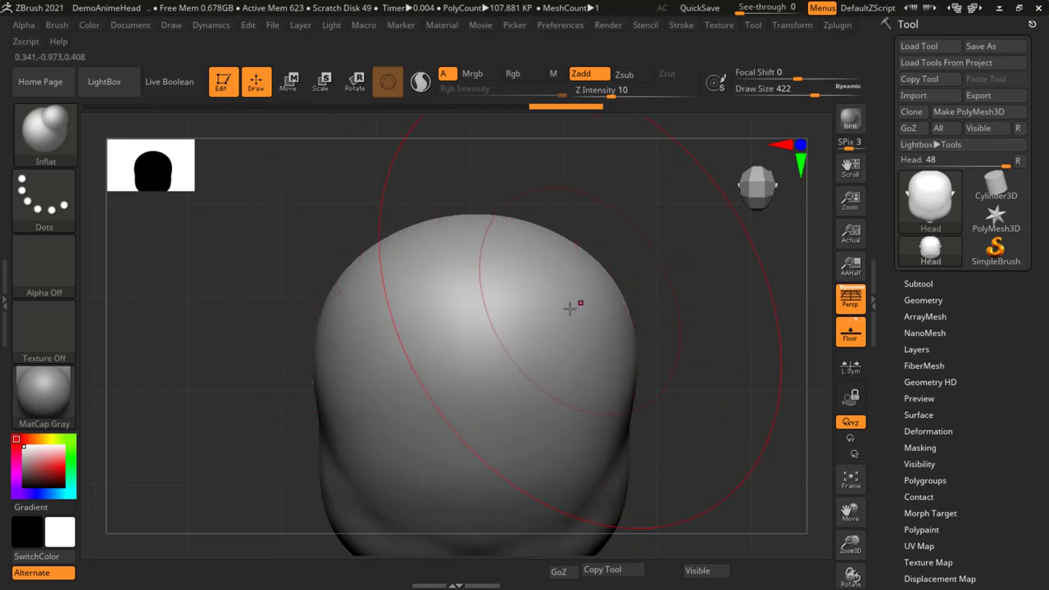
{"action": "key", "text": "ctrl+z"}
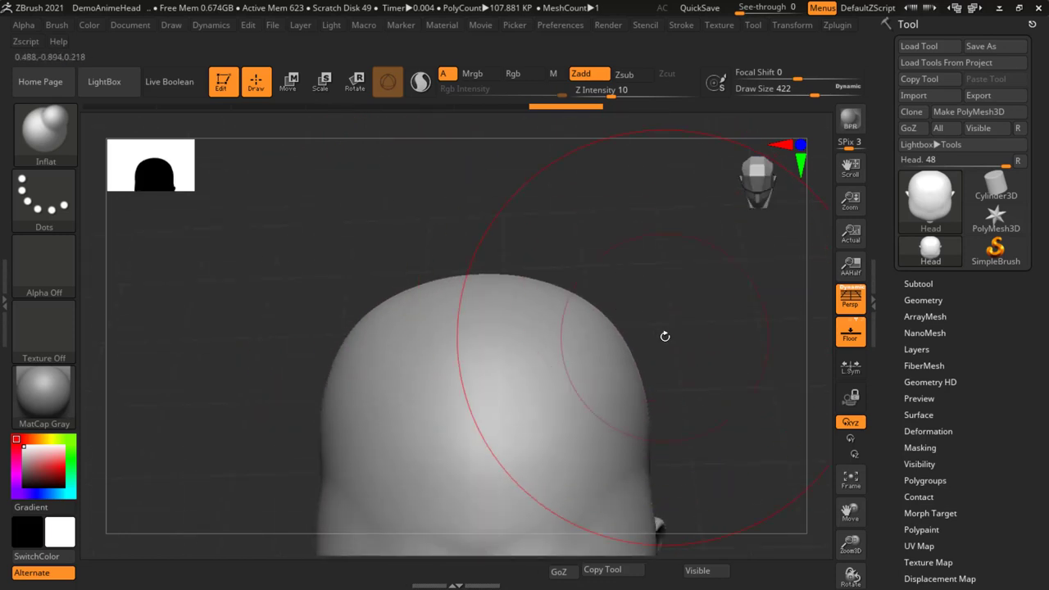
{"action": "mouse_move", "coordinate": [665, 335]}
{"action": "left_mouse_down"}
{"action": "mouse_move", "coordinate": [697, 328]}
{"action": "mouse_move", "coordinate": [603, 344]}
{"action": "left_mouse_up"}
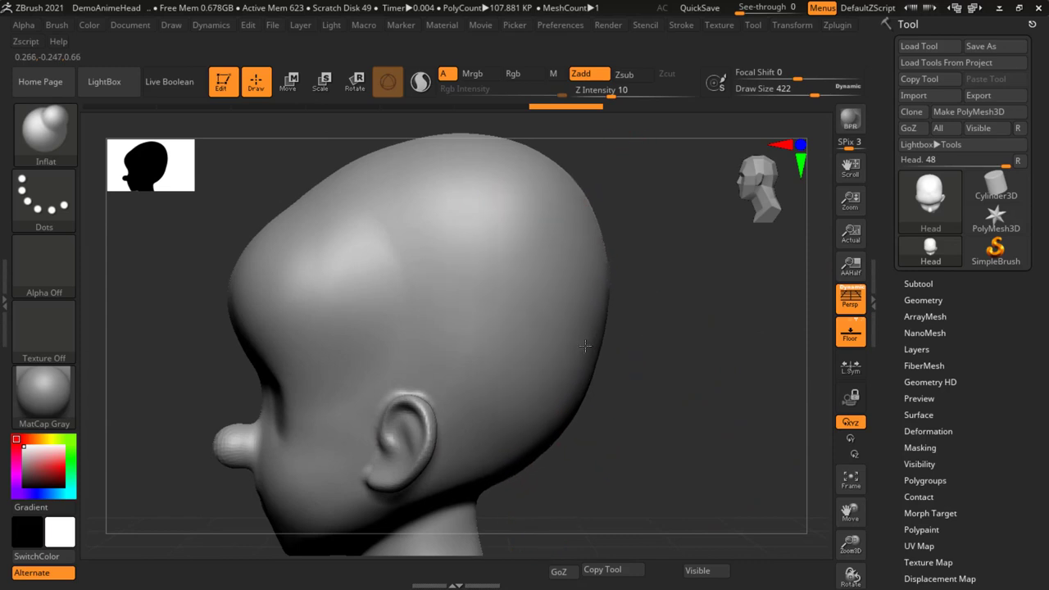
{"action": "left_click_drag", "start_coordinate": [657, 363], "coordinate": [660, 361]}
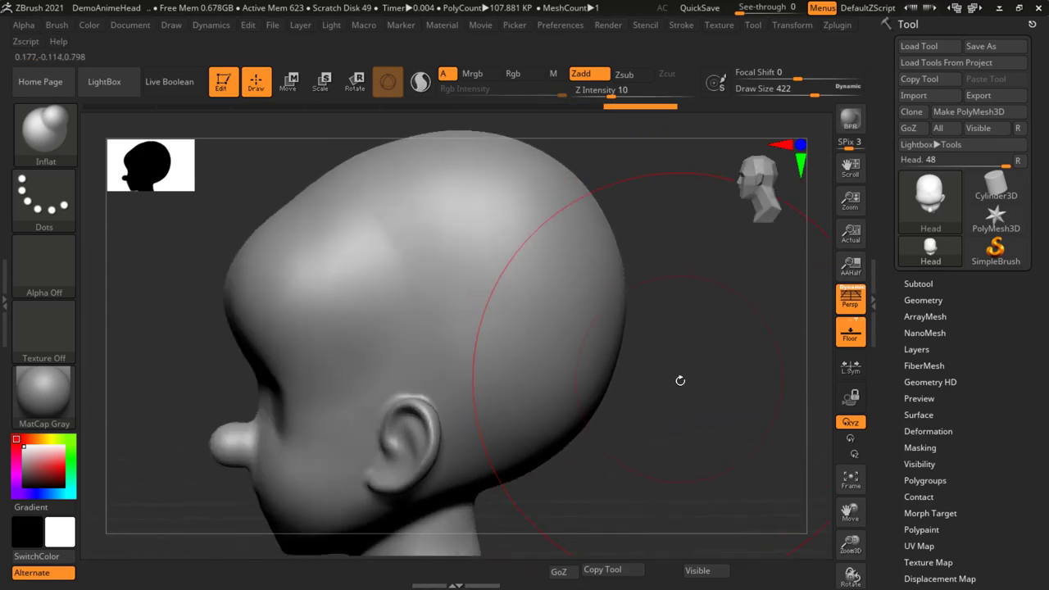
{"action": "mouse_move", "coordinate": [680, 365]}
{"action": "left_mouse_down", "text": "shift"}
{"action": "mouse_move", "coordinate": [557, 398]}
{"action": "mouse_move", "coordinate": [492, 394]}
{"action": "left_mouse_up", "text": "shift"}
{"action": "key", "text": "s"}
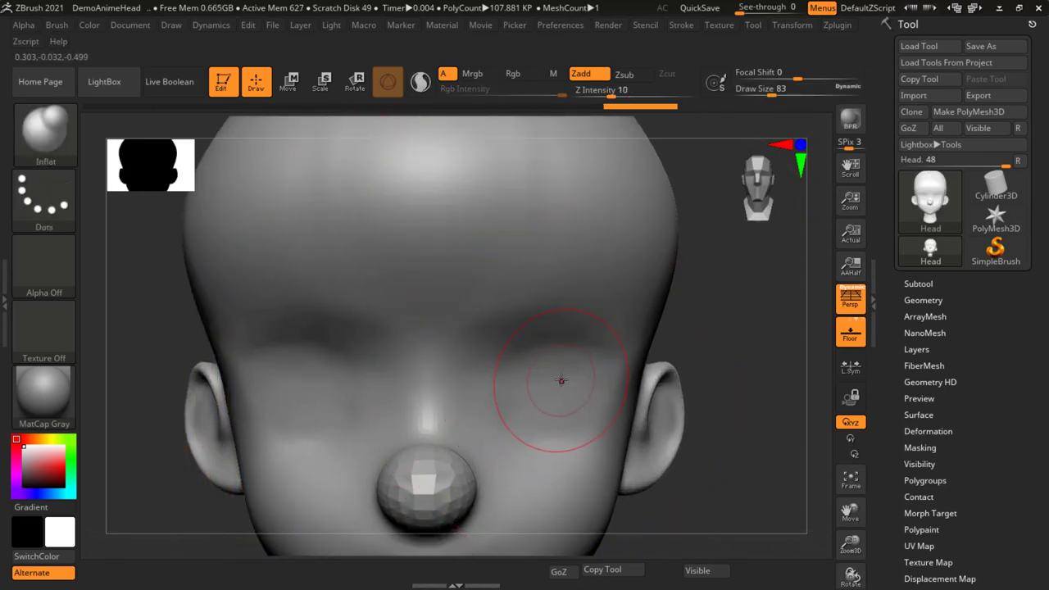
Step: With X symmetry, carve eye sockets and brows, check the profile, and show the Subtool list
{"action": "key", "text": "x"}
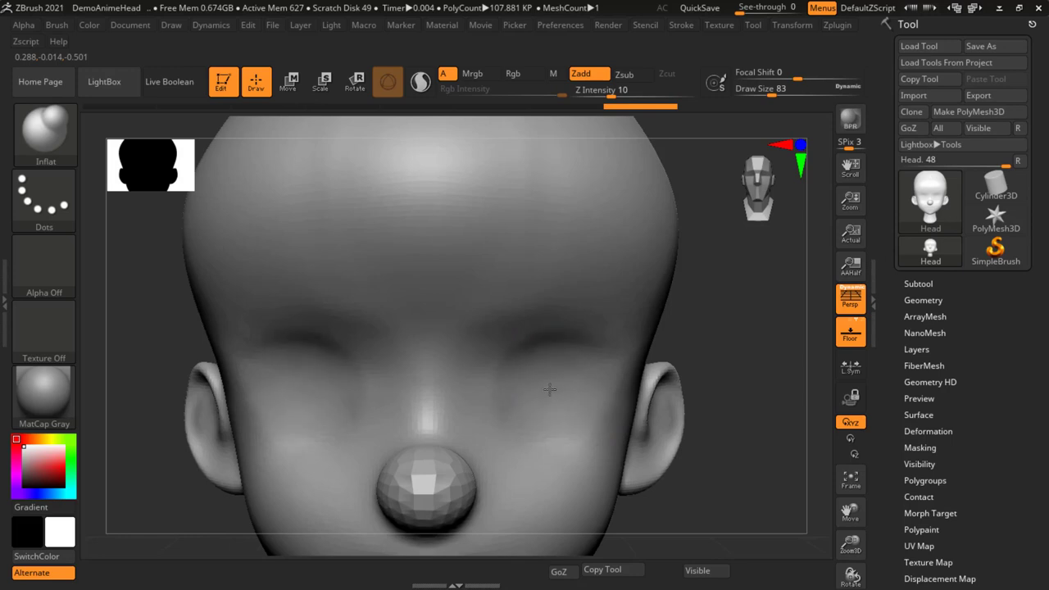
{"action": "mouse_move", "coordinate": [549, 389]}
{"action": "left_mouse_down"}
{"action": "mouse_move", "coordinate": [553, 402]}
{"action": "mouse_move", "coordinate": [554, 377]}
{"action": "mouse_move", "coordinate": [500, 389]}
{"action": "left_mouse_up"}
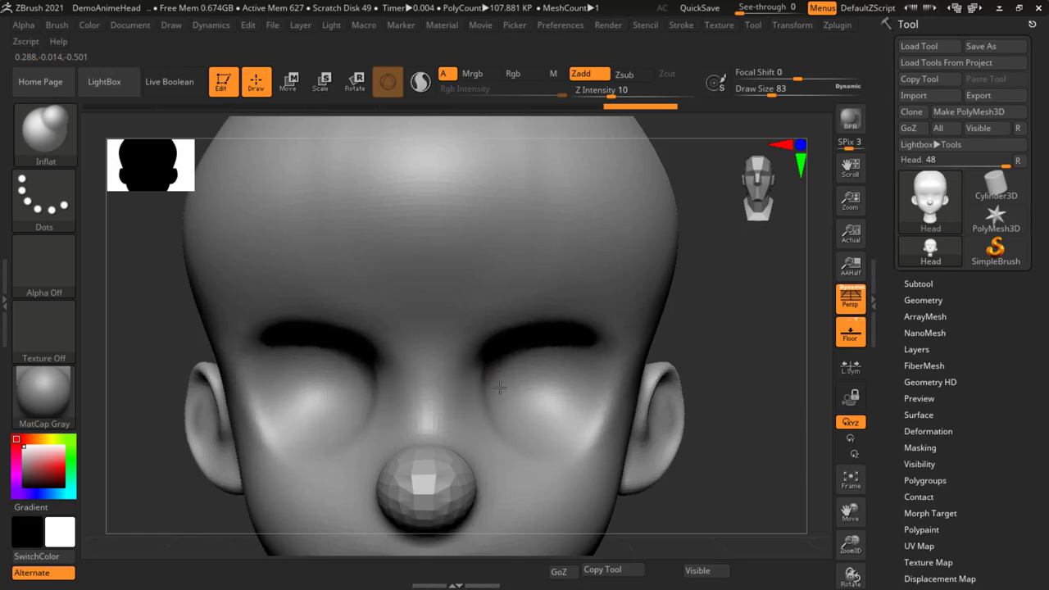
{"action": "left_click_drag", "start_coordinate": [615, 402], "coordinate": [676, 356]}
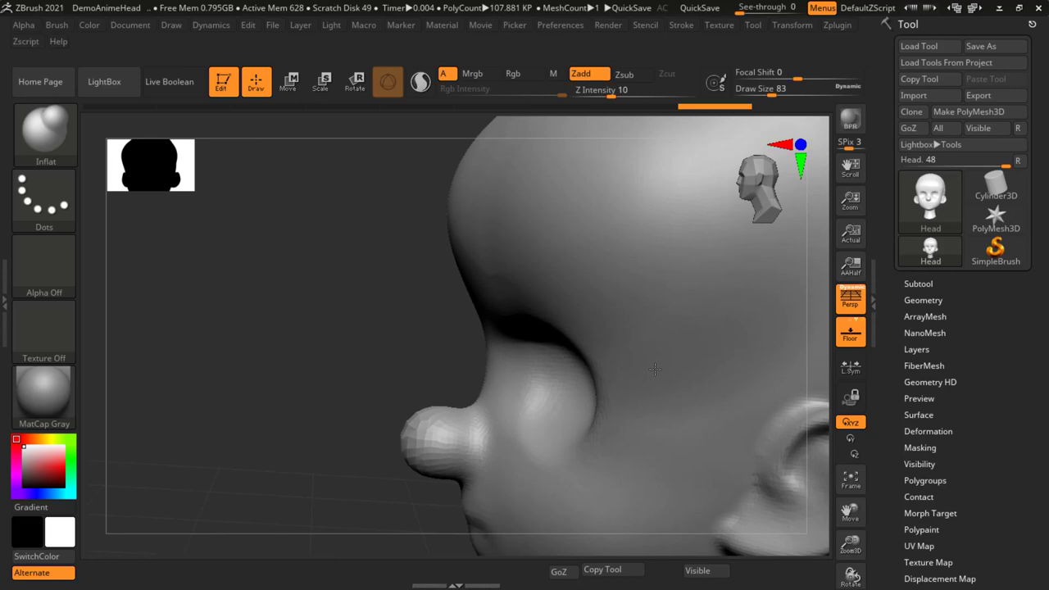
{"action": "left_click_drag", "start_coordinate": [490, 410], "coordinate": [464, 336], "text": "shift"}
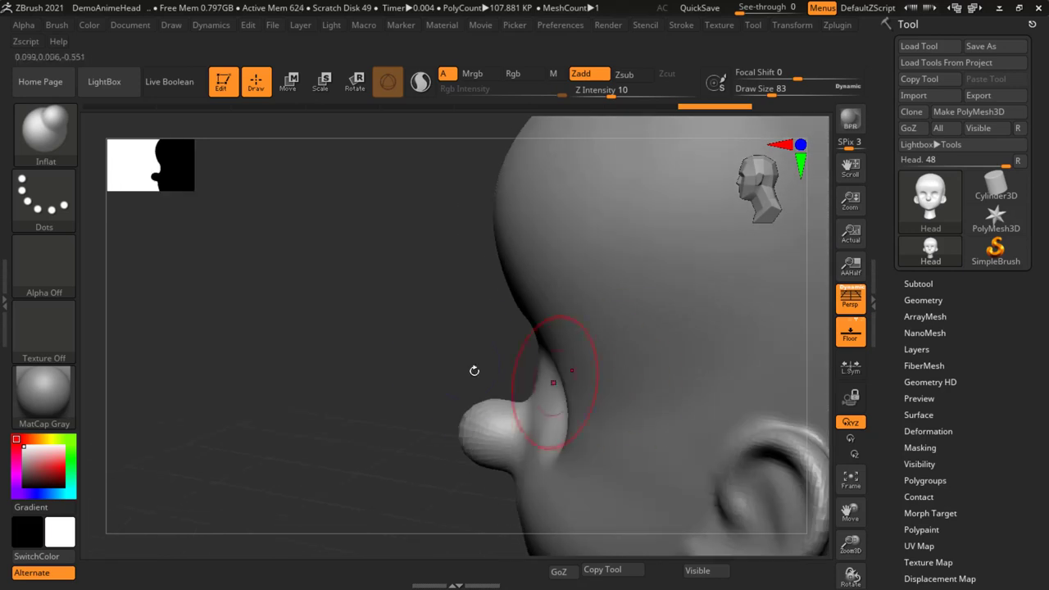
{"action": "right_click_drag", "start_coordinate": [514, 327], "coordinate": [462, 335], "text": "ctrl"}
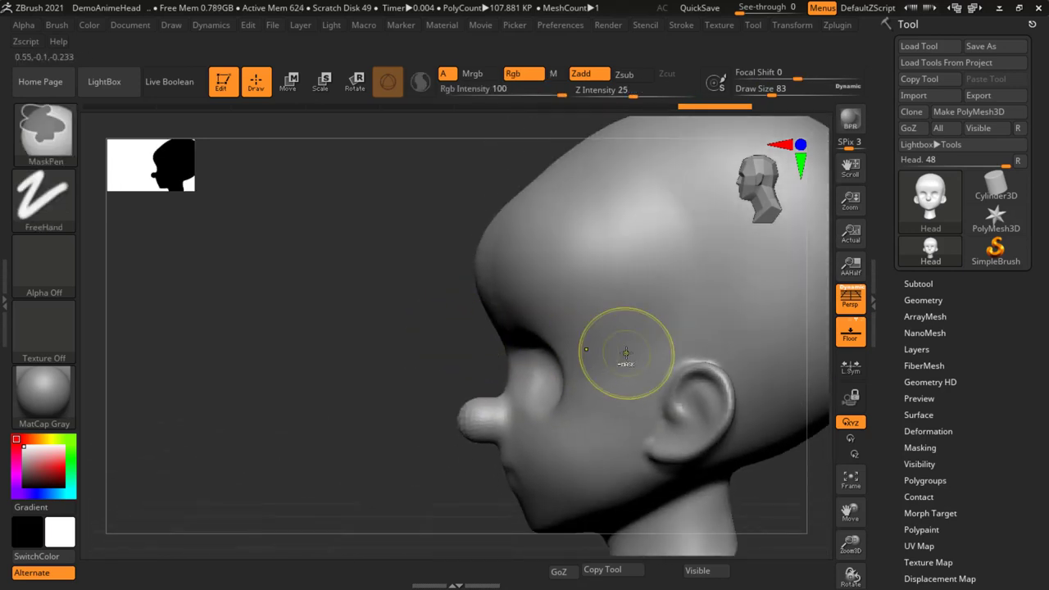
{"action": "right_click_drag", "start_coordinate": [609, 352], "coordinate": [757, 351], "text": "ctrl"}
{"action": "left_click", "coordinate": [915, 283]}
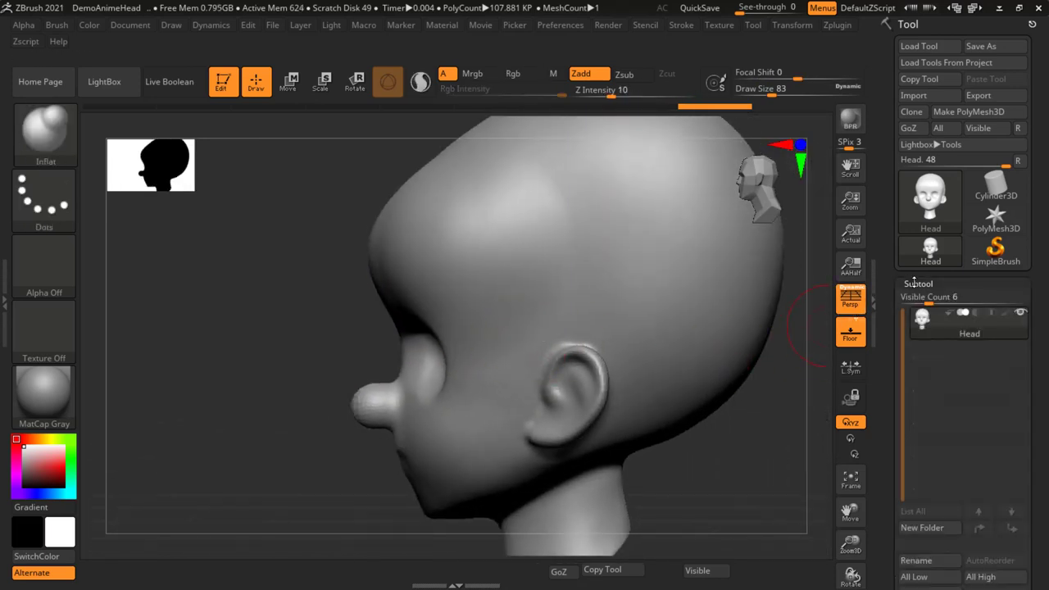
{"action": "scroll", "coordinate": [1025, 443], "scroll_direction": "down", "scroll_amount": 5}
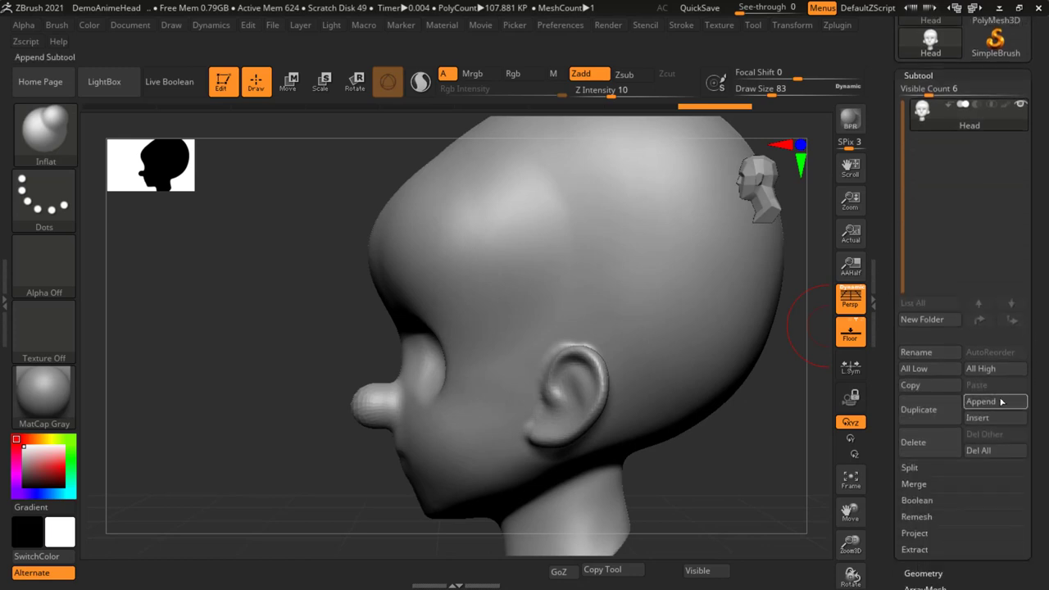
Step: Append a Sphere3D subtool, select PM3D_Sphere3D1 and frame it
{"action": "left_click", "coordinate": [1001, 402]}
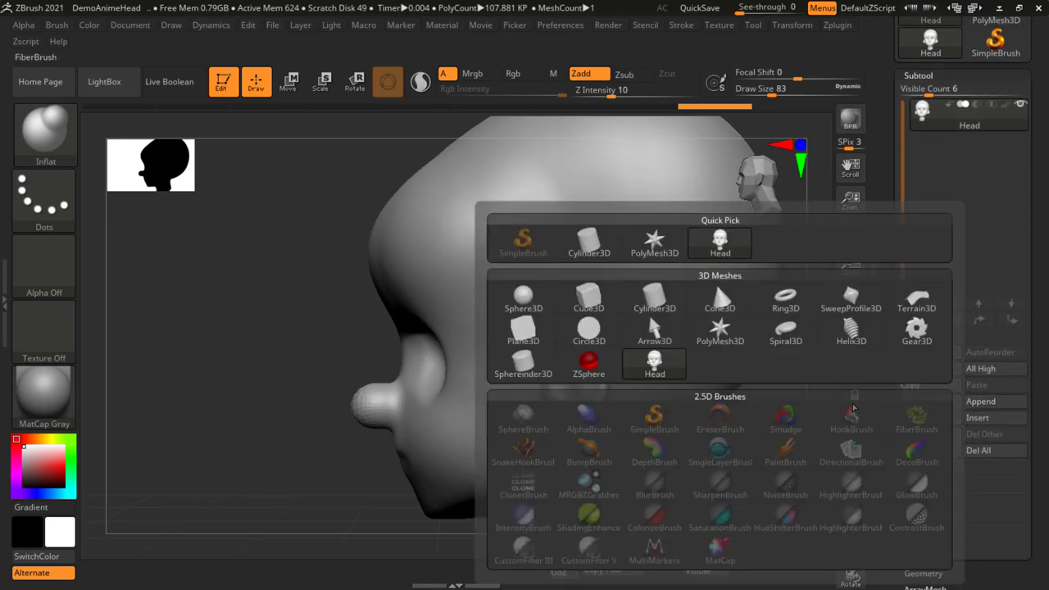
{"action": "left_click", "coordinate": [527, 300]}
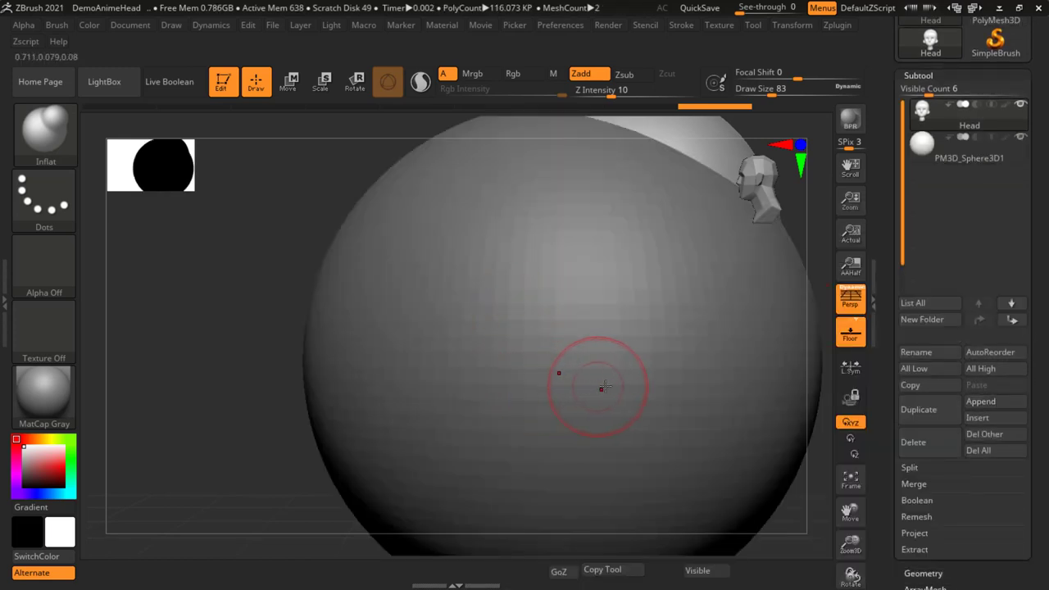
{"action": "left_click", "coordinate": [971, 159]}
{"action": "key", "text": "f"}
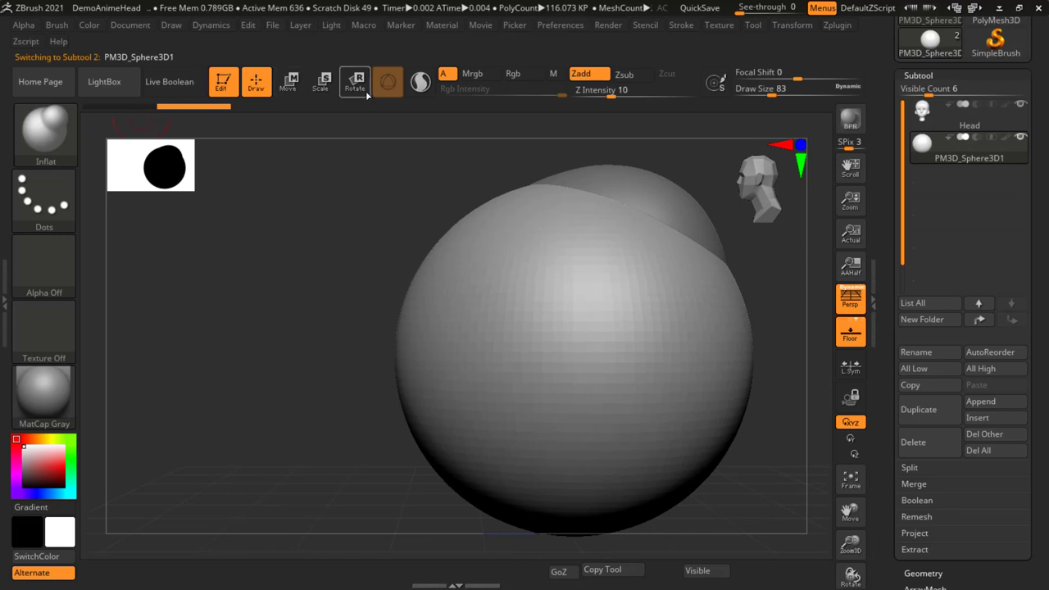
Step: Scale the sphere down to eye size and move it into the right eye socket
{"action": "left_click", "coordinate": [323, 91]}
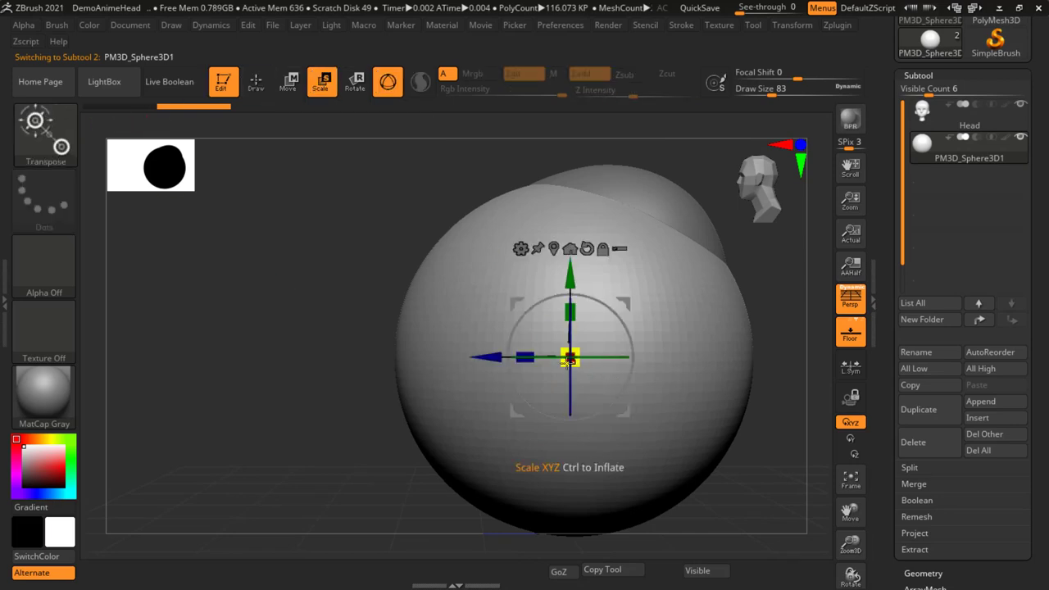
{"action": "left_click_drag", "start_coordinate": [577, 362], "coordinate": [453, 357]}
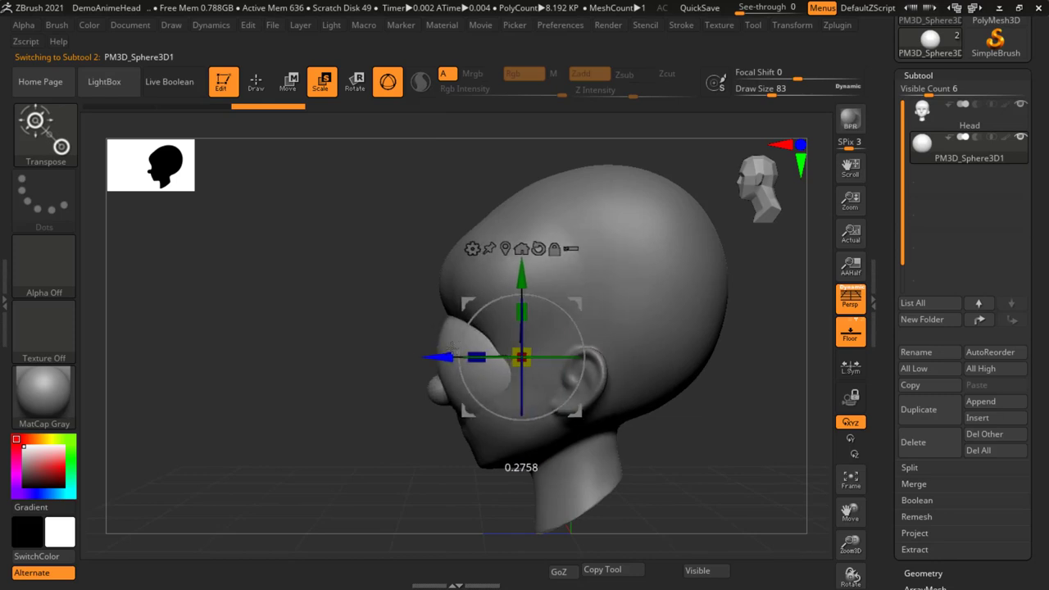
{"action": "left_click_drag", "start_coordinate": [526, 362], "coordinate": [491, 357]}
{"action": "left_click_drag", "start_coordinate": [344, 369], "coordinate": [694, 368]}
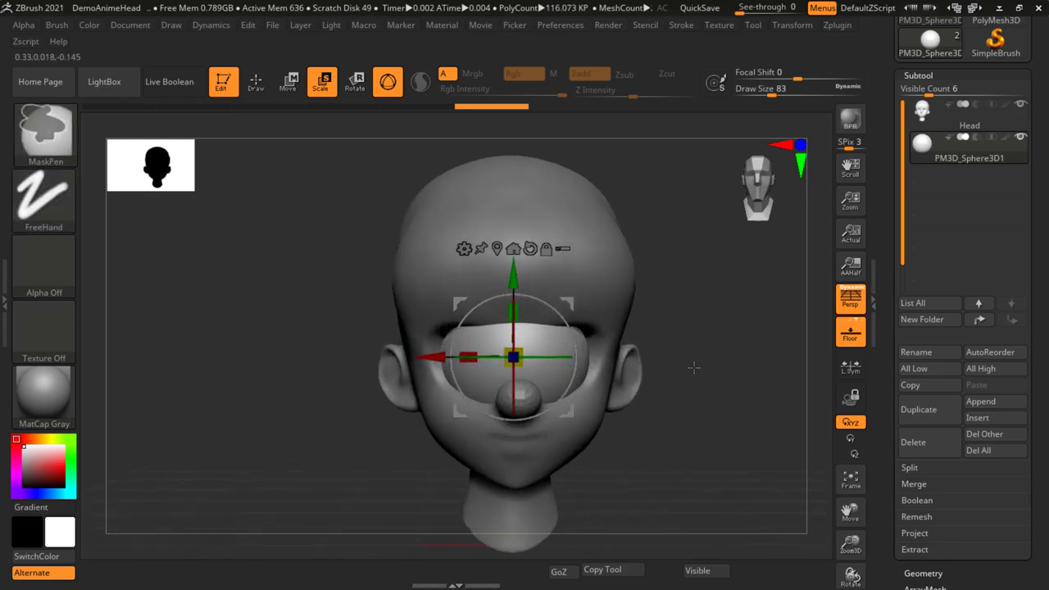
{"action": "right_click_drag", "start_coordinate": [694, 368], "coordinate": [541, 375], "text": "ctrl"}
{"action": "left_click_drag", "start_coordinate": [519, 362], "coordinate": [492, 361]}
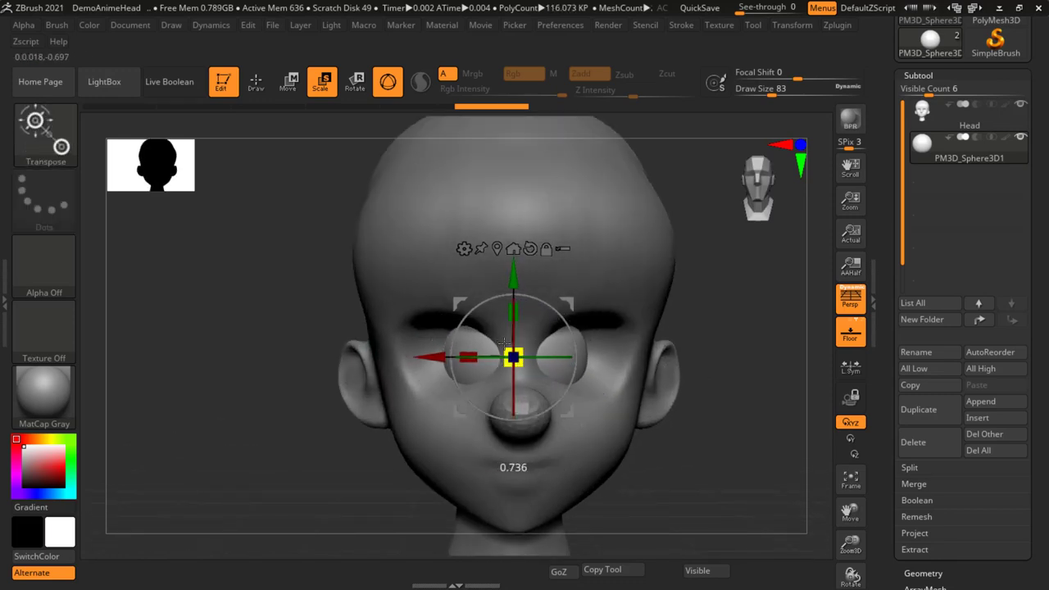
{"action": "left_click_drag", "start_coordinate": [428, 358], "coordinate": [485, 358]}
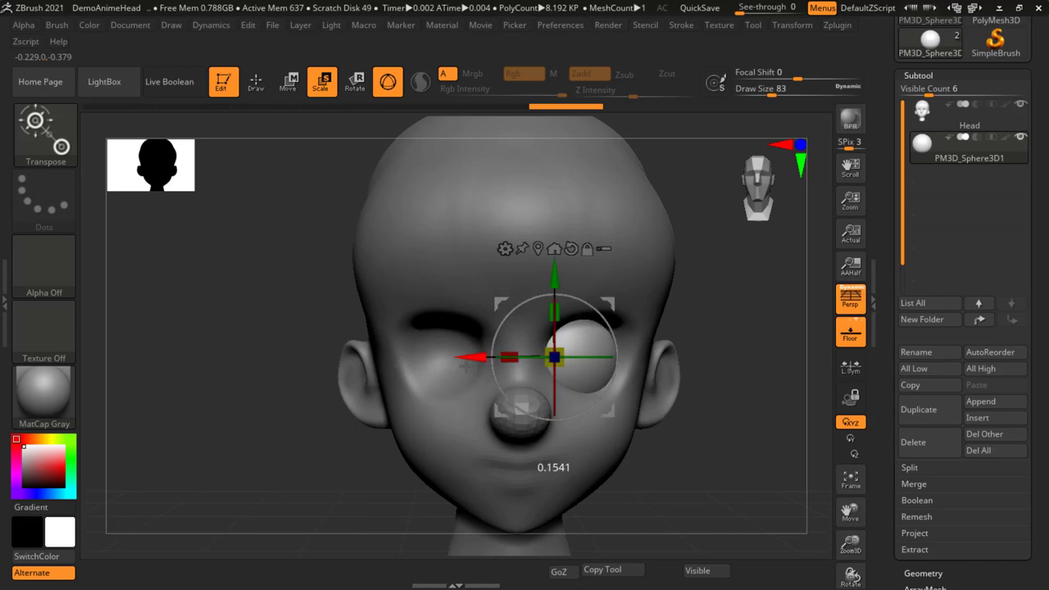
Step: Shrink the eyeball slightly, check its depth from the side, and return to Draw
{"action": "left_click_drag", "start_coordinate": [670, 452], "coordinate": [706, 315]}
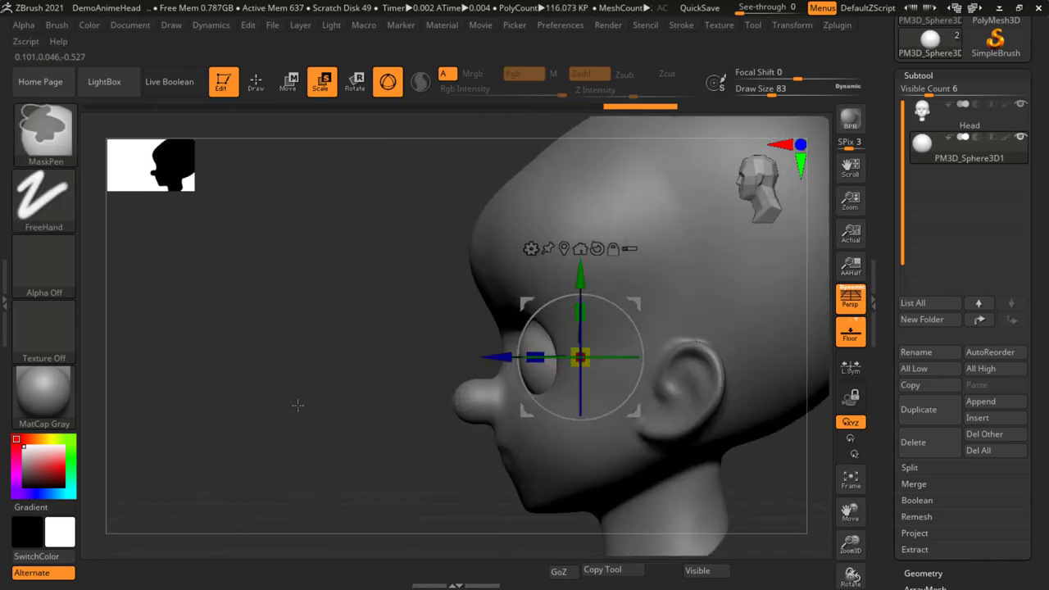
{"action": "mouse_move", "coordinate": [297, 402]}
{"action": "left_mouse_down", "text": "alt"}
{"action": "mouse_move", "coordinate": [328, 420]}
{"action": "mouse_move", "coordinate": [409, 402]}
{"action": "left_mouse_up", "text": "alt"}
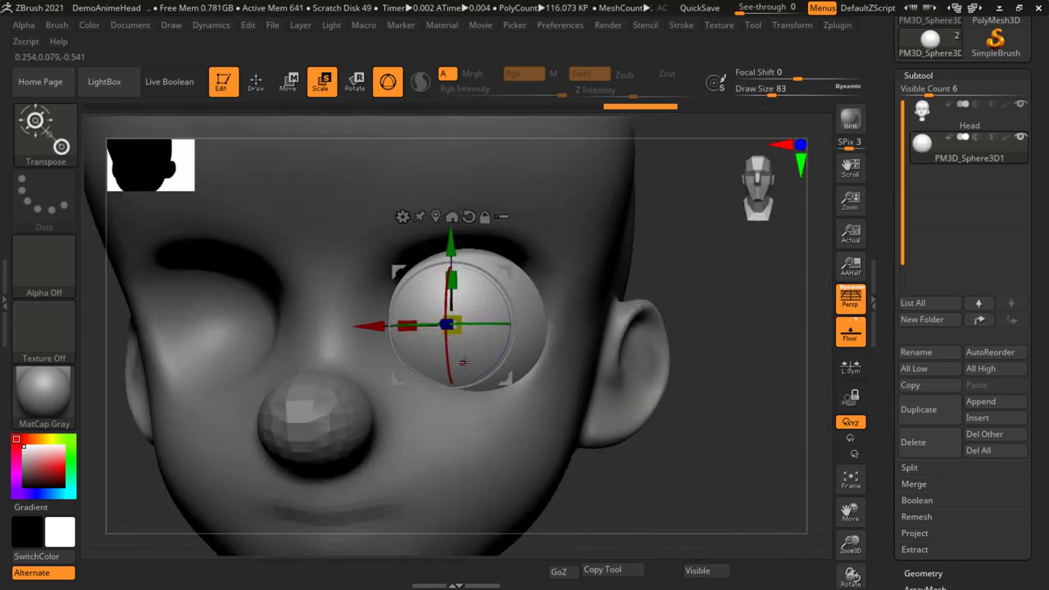
{"action": "left_click_drag", "start_coordinate": [456, 331], "coordinate": [415, 339]}
{"action": "right_click_drag", "start_coordinate": [589, 350], "coordinate": [588, 354]}
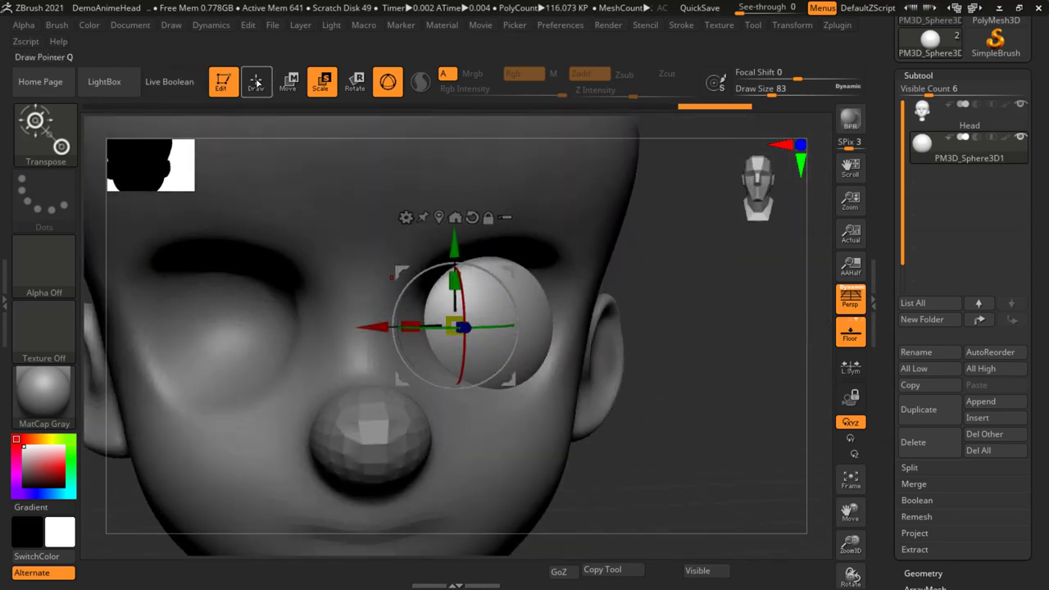
{"action": "left_click", "coordinate": [255, 82]}
{"action": "left_click_drag", "start_coordinate": [670, 396], "coordinate": [668, 277]}
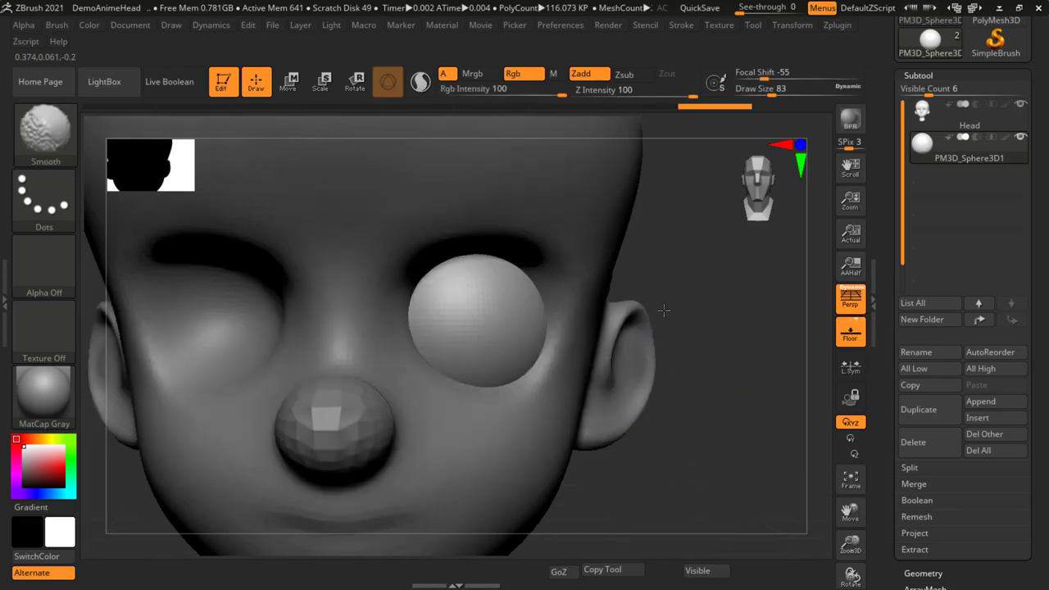
{"action": "right_click_drag", "start_coordinate": [668, 277], "coordinate": [589, 395], "text": "ctrl"}
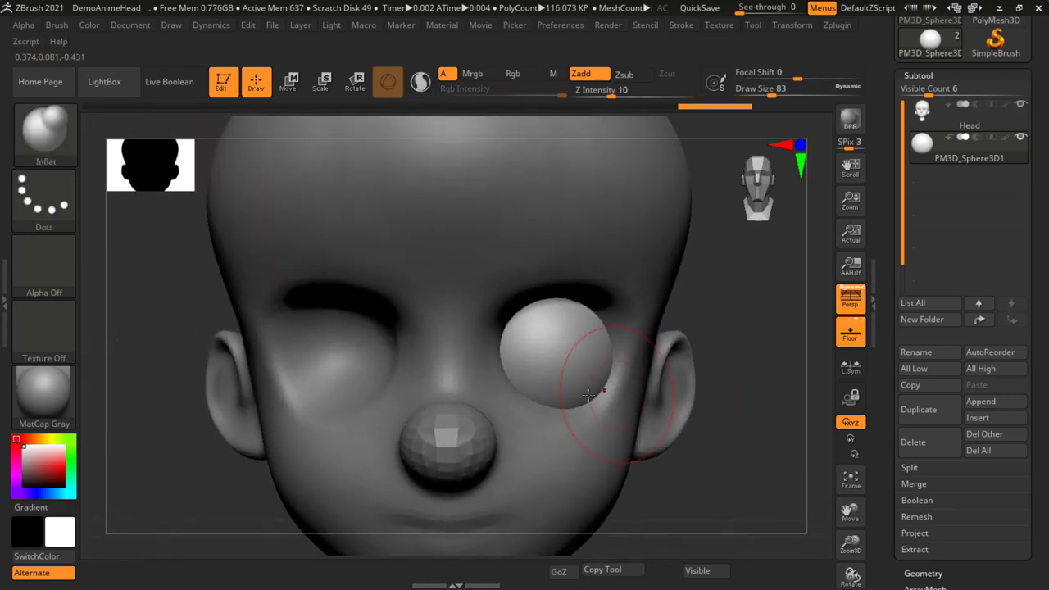
Step: Mirror the eyeball across X with SubTool Master, merged into one subtool
{"action": "left_click", "coordinate": [836, 26]}
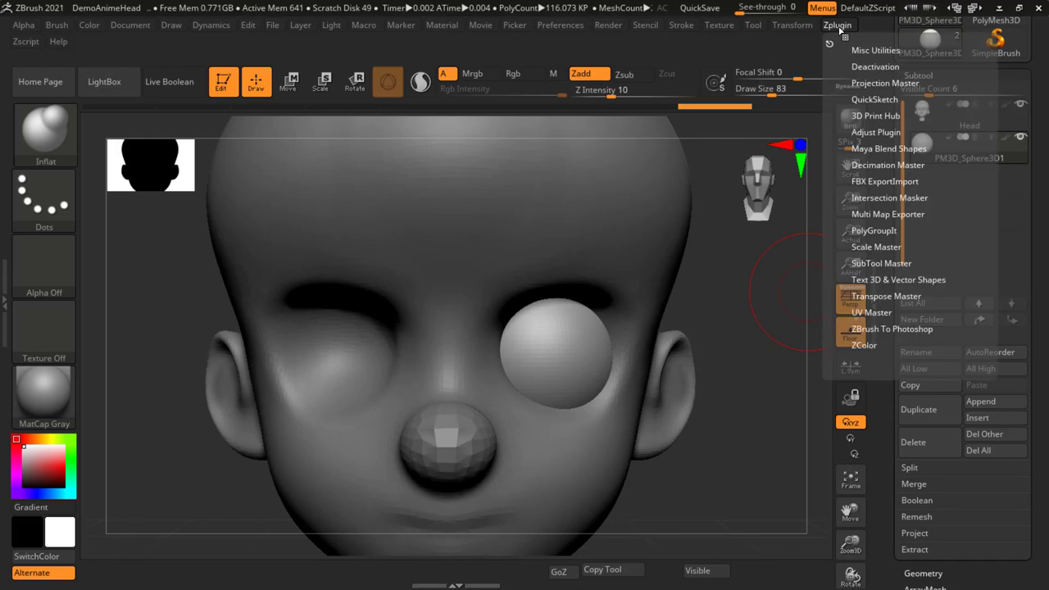
{"action": "left_click", "coordinate": [878, 264]}
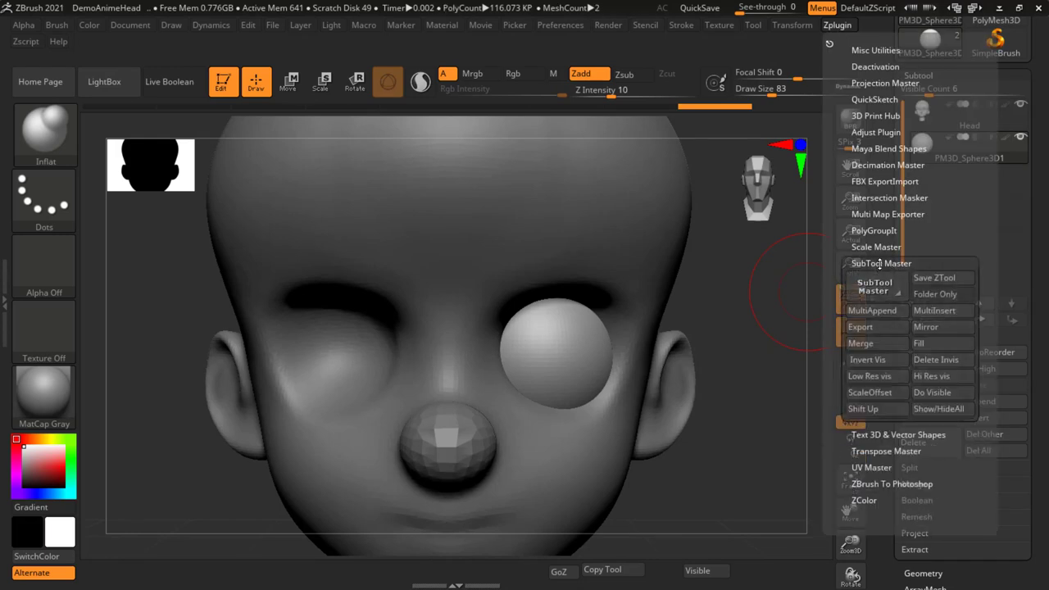
{"action": "left_click", "coordinate": [929, 328]}
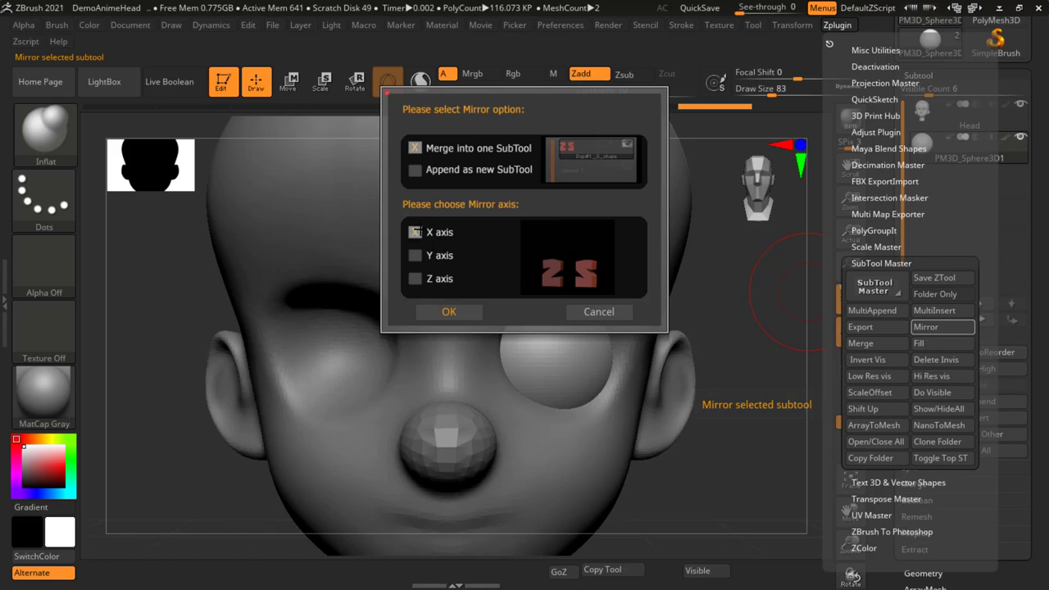
{"action": "left_click", "coordinate": [450, 314]}
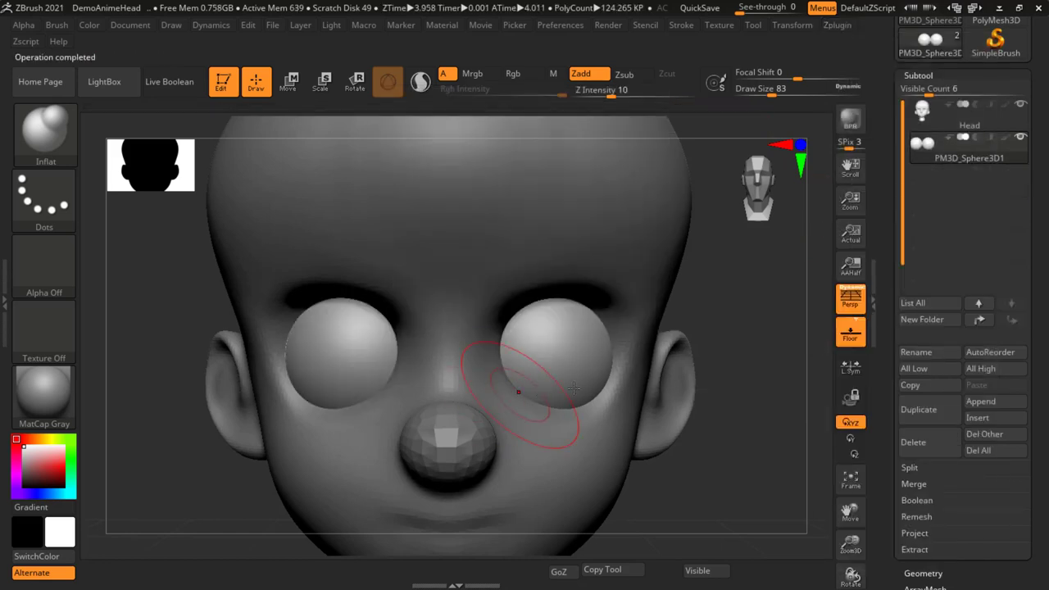
{"action": "left_click_drag", "start_coordinate": [715, 314], "coordinate": [672, 304]}
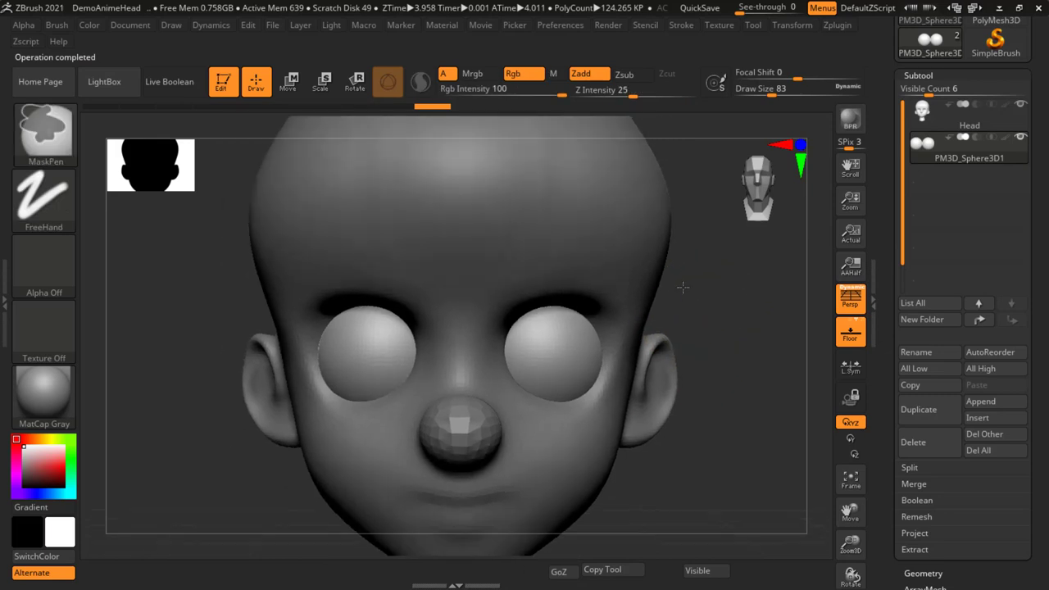
{"action": "mouse_move", "coordinate": [677, 377]}
{"action": "left_mouse_down"}
{"action": "mouse_move", "coordinate": [692, 344]}
{"action": "mouse_move", "coordinate": [625, 384]}
{"action": "mouse_move", "coordinate": [687, 372]}
{"action": "left_mouse_up"}
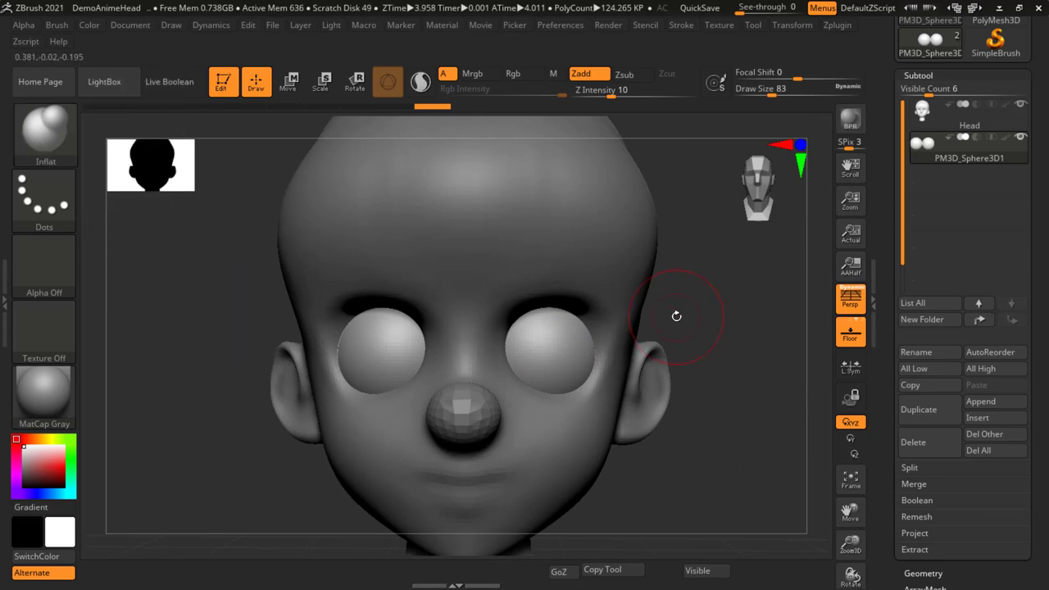
{"action": "mouse_move", "coordinate": [678, 409]}
{"action": "left_mouse_down", "text": "alt"}
{"action": "mouse_move", "coordinate": [606, 384]}
{"action": "mouse_move", "coordinate": [632, 429]}
{"action": "mouse_move", "coordinate": [635, 382]}
{"action": "left_mouse_up", "text": "alt"}
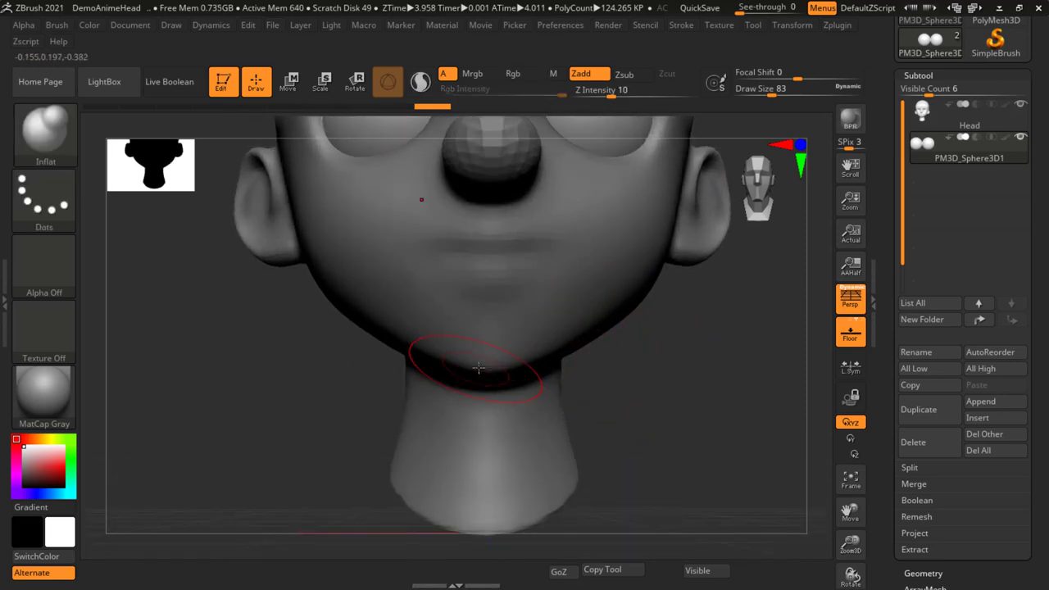
{"action": "left_click_drag", "start_coordinate": [639, 402], "coordinate": [548, 392]}
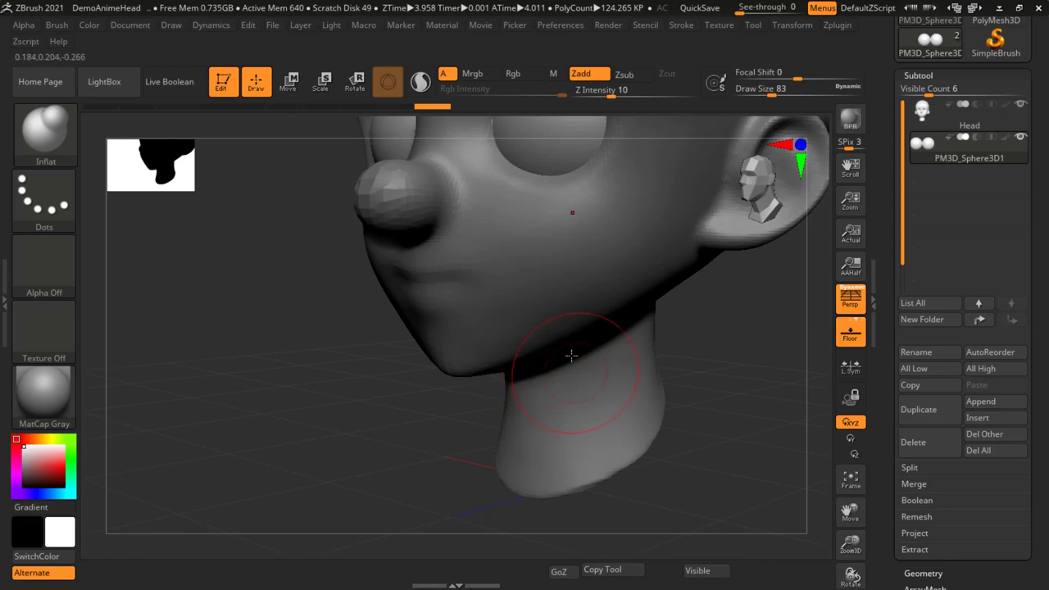
Step: Select the Head subtool, inflate the chin rounder, and reduce Draw Size to 33
{"action": "left_click", "coordinate": [503, 290], "text": "alt"}
{"action": "right_click_drag", "start_coordinate": [585, 375], "coordinate": [779, 246]}
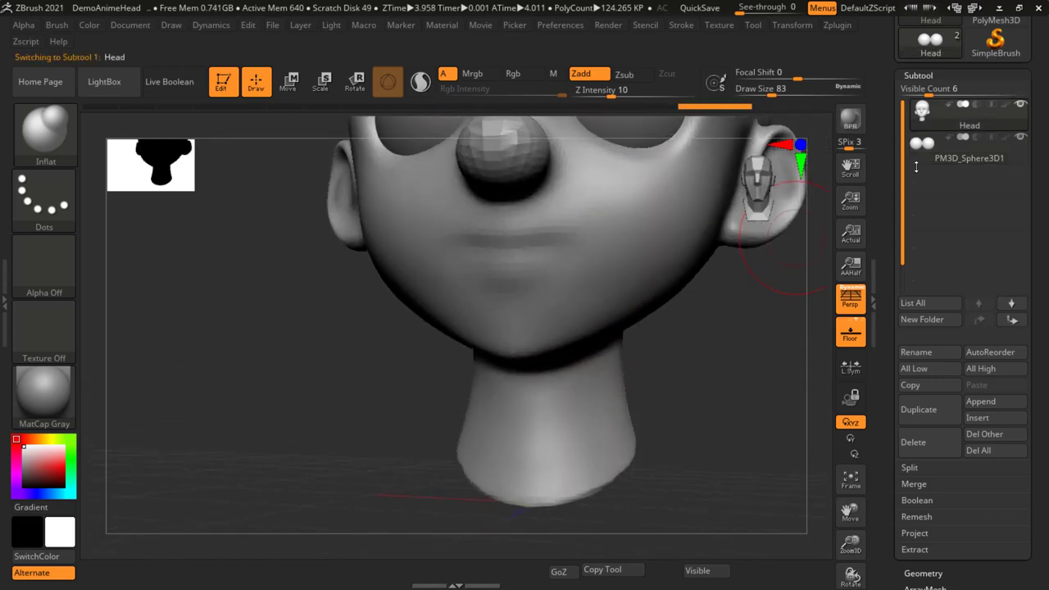
{"action": "mouse_move", "coordinate": [763, 378]}
{"action": "left_mouse_down"}
{"action": "mouse_move", "coordinate": [446, 347]}
{"action": "mouse_move", "coordinate": [455, 349]}
{"action": "left_mouse_up"}
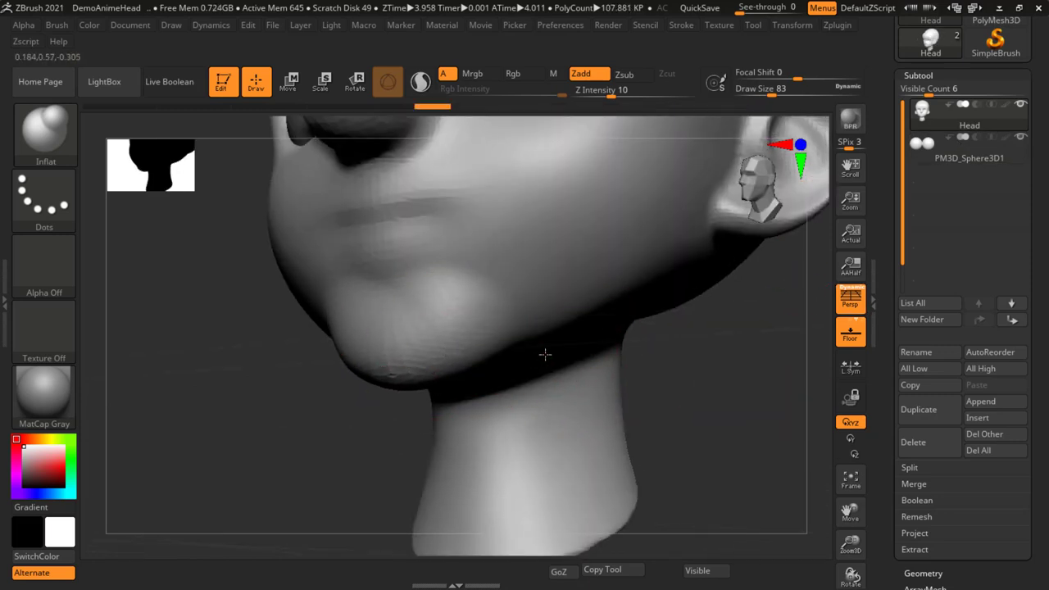
{"action": "mouse_move", "coordinate": [545, 354]}
{"action": "right_mouse_down"}
{"action": "mouse_move", "coordinate": [562, 316]}
{"action": "mouse_move", "coordinate": [536, 365]}
{"action": "mouse_move", "coordinate": [388, 345]}
{"action": "right_mouse_up"}
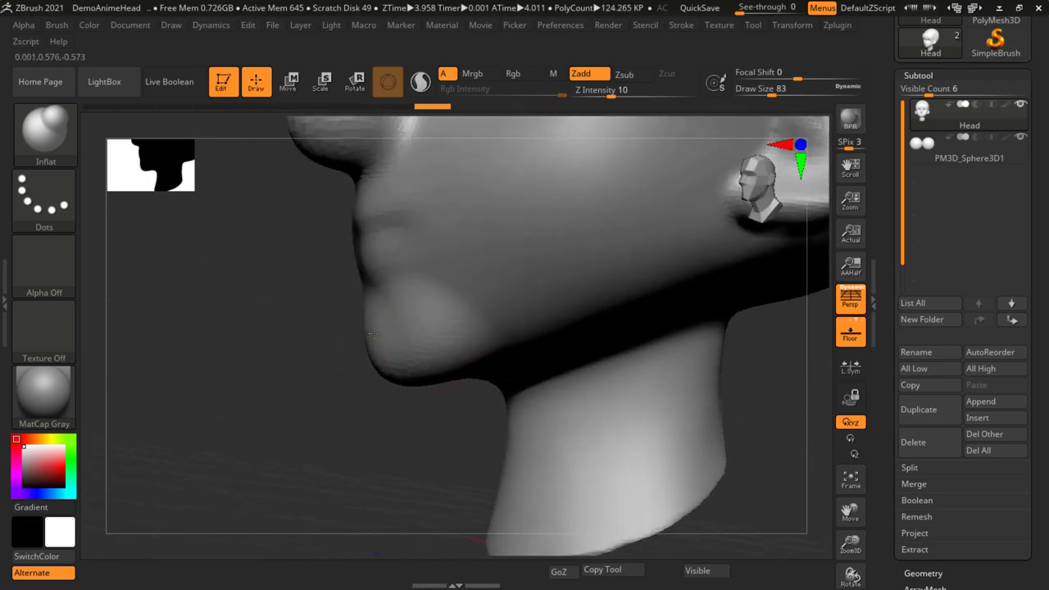
{"action": "left_click_drag", "start_coordinate": [373, 332], "coordinate": [366, 333]}
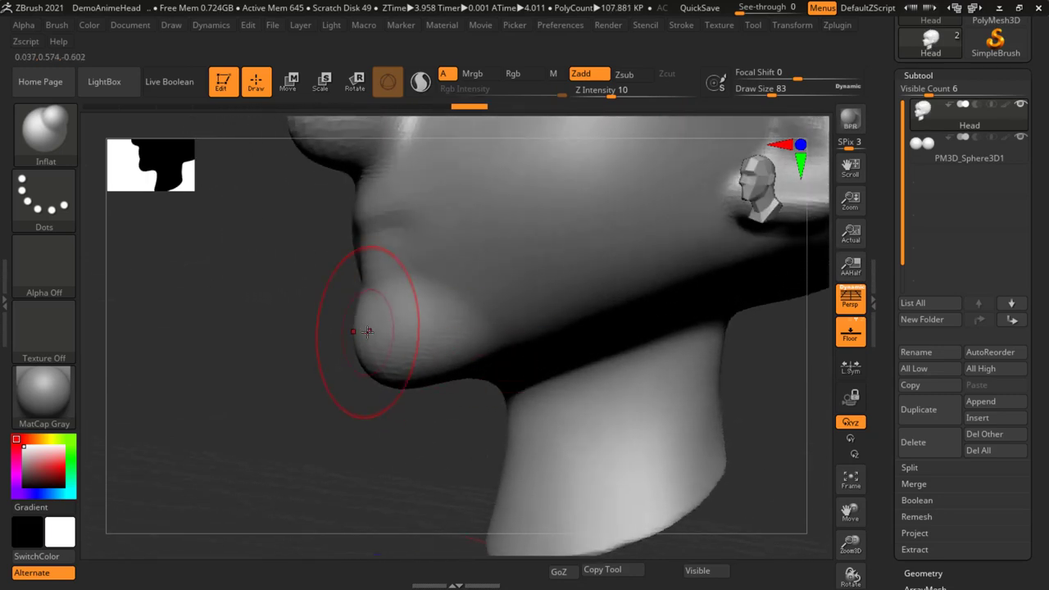
{"action": "key", "text": "s"}
{"action": "left_click_drag", "start_coordinate": [358, 324], "coordinate": [354, 324]}
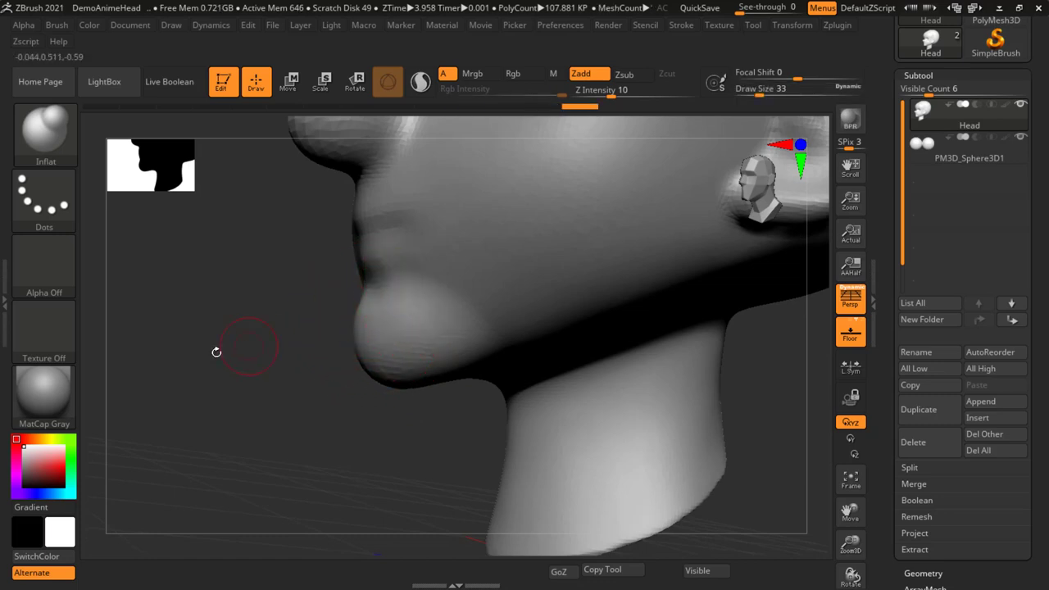
{"action": "left_click_drag", "start_coordinate": [216, 352], "coordinate": [555, 379]}
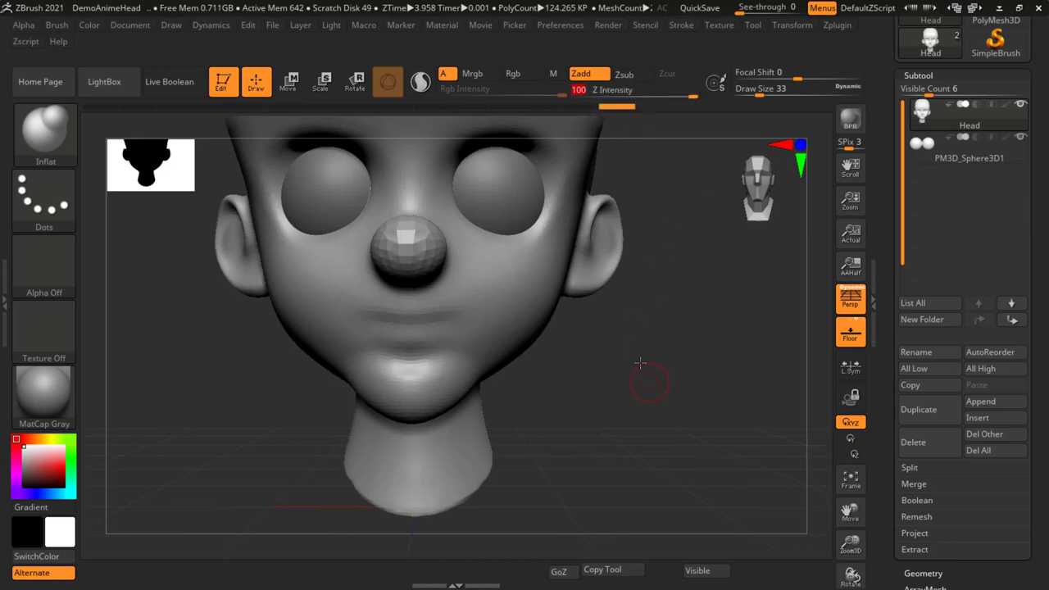
Step: Inflate the right cheek into a round bulge at Draw Size 80
{"action": "left_click_drag", "start_coordinate": [644, 369], "coordinate": [525, 323]}
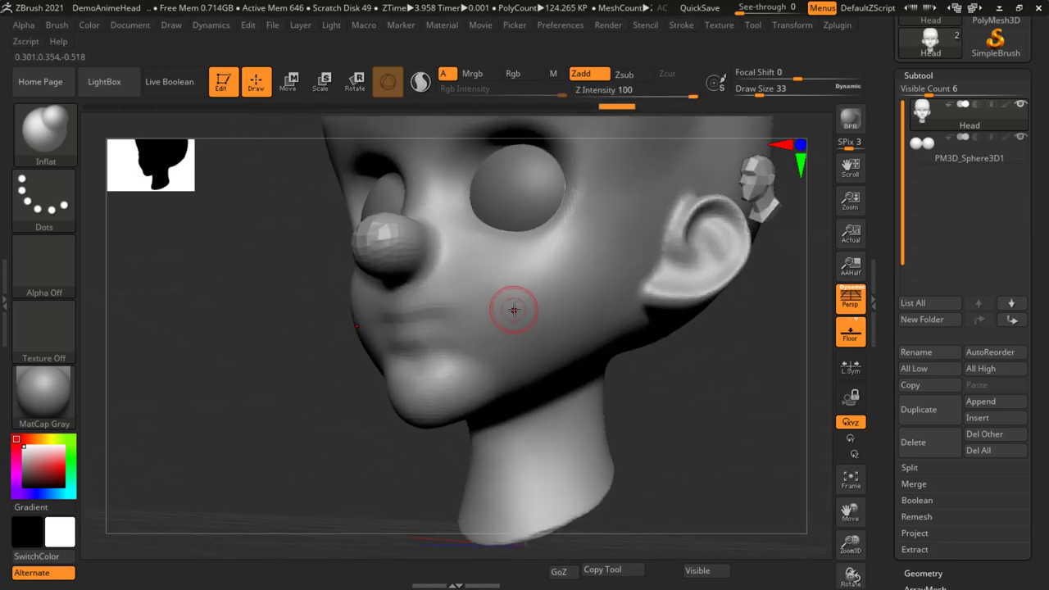
{"action": "key", "text": "s"}
{"action": "left_click_drag", "start_coordinate": [522, 314], "coordinate": [525, 313]}
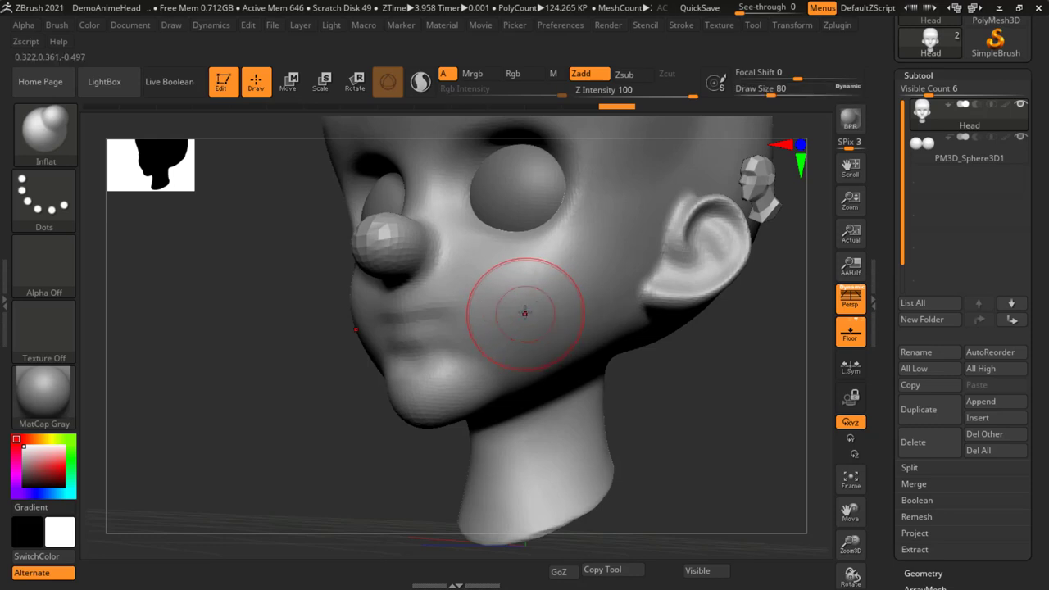
{"action": "left_click", "coordinate": [533, 301]}
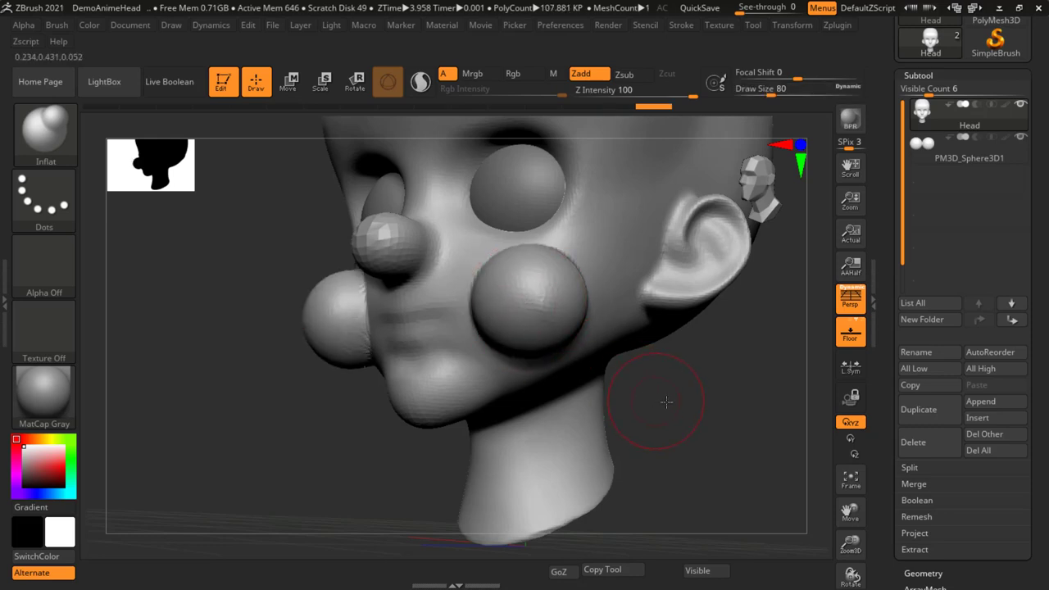
{"action": "mouse_move", "coordinate": [667, 390]}
{"action": "left_mouse_down"}
{"action": "mouse_move", "coordinate": [703, 351]}
{"action": "mouse_move", "coordinate": [672, 400]}
{"action": "left_mouse_up"}
Step: Undo the cheek bulges and lower the Inflat Z Intensity to 6
{"action": "key", "text": "ctrl"}
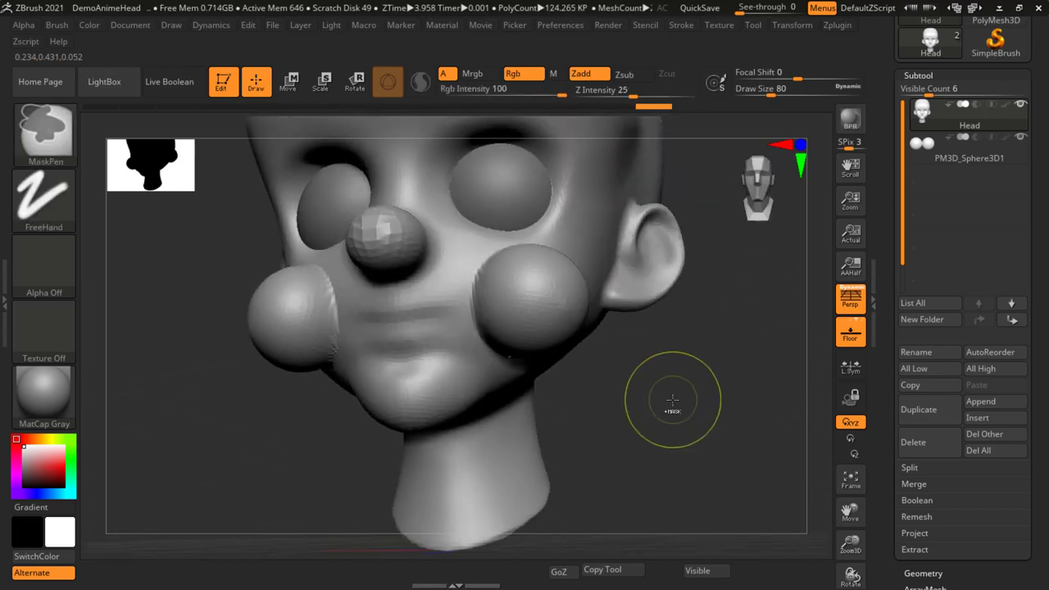
{"action": "key", "text": "ctrl+z"}
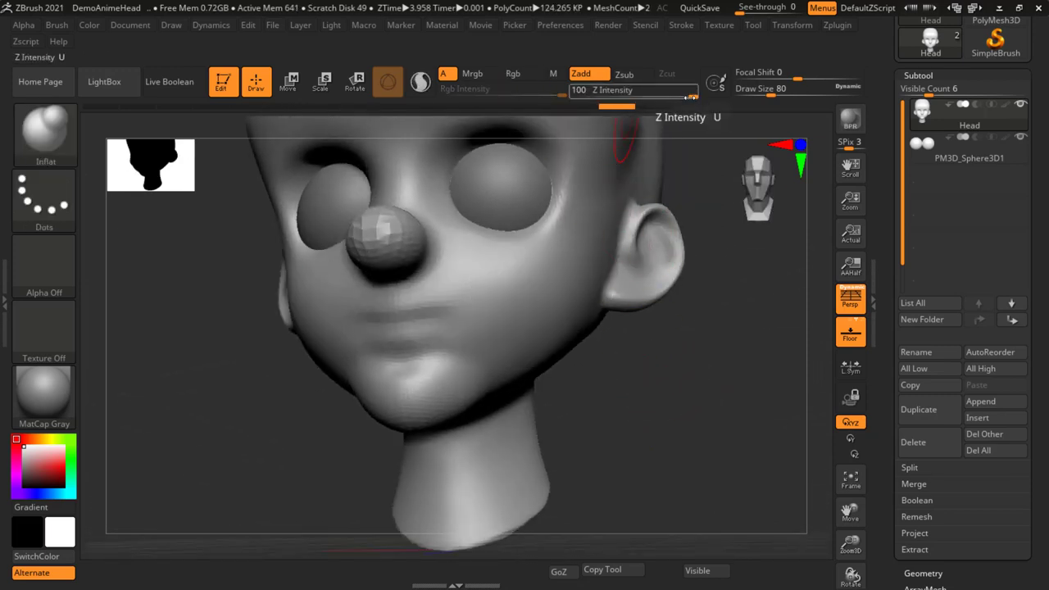
{"action": "left_click_drag", "start_coordinate": [681, 96], "coordinate": [634, 95]}
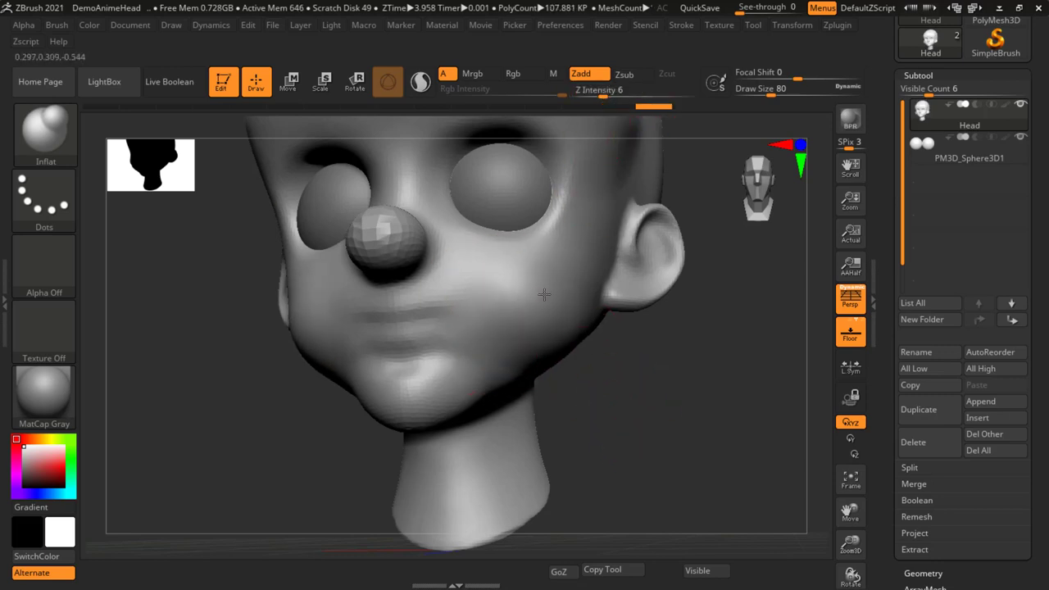
{"action": "key", "text": "ctrl"}
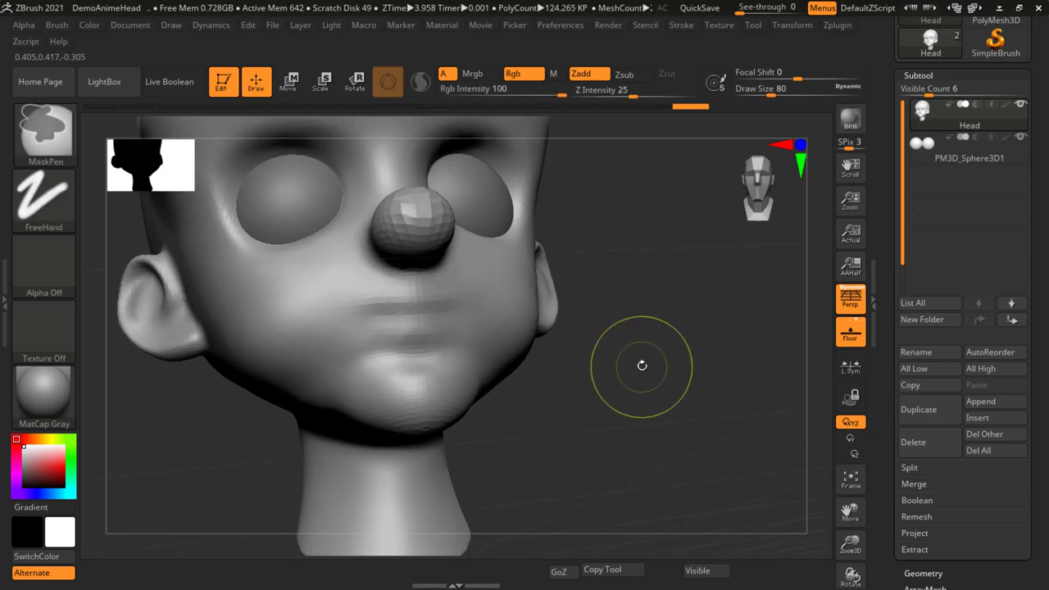
Step: Smooth the nose surface at Draw Size 87
{"action": "mouse_move", "coordinate": [663, 368]}
{"action": "left_mouse_down"}
{"action": "mouse_move", "coordinate": [505, 305]}
{"action": "mouse_move", "coordinate": [517, 292]}
{"action": "left_mouse_up"}
{"action": "key", "text": "s"}
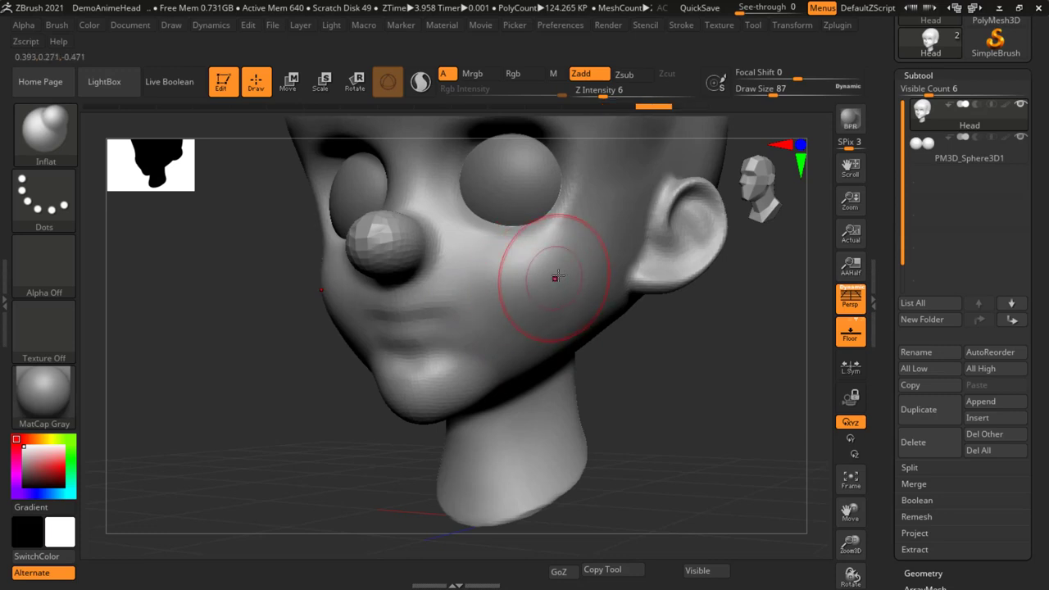
{"action": "mouse_move", "coordinate": [534, 319]}
{"action": "left_mouse_down", "text": "shift"}
{"action": "mouse_move", "coordinate": [648, 399]}
{"action": "mouse_move", "coordinate": [410, 270]}
{"action": "left_mouse_up", "text": "shift"}
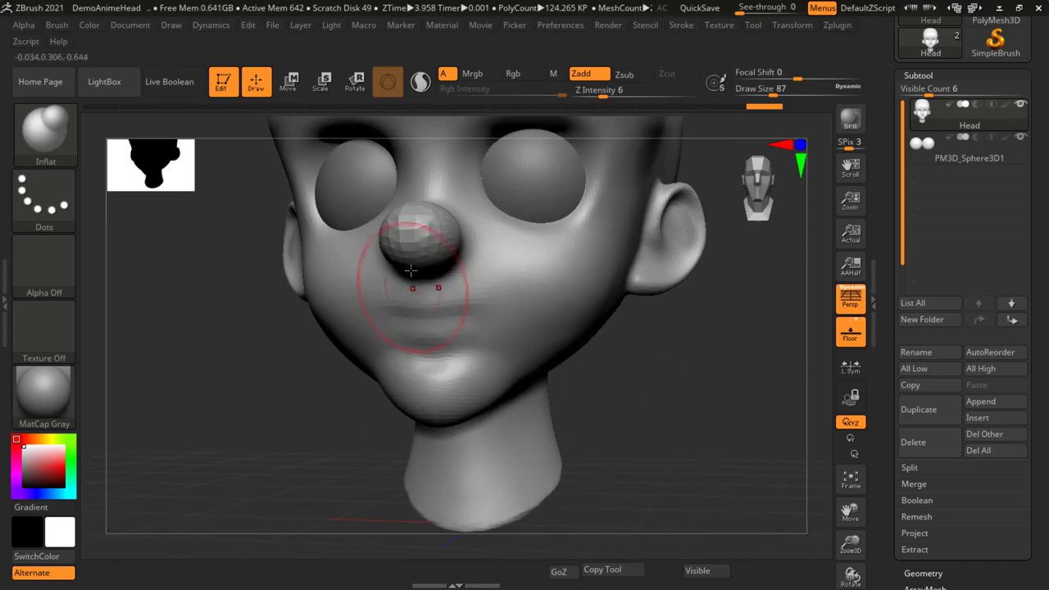
{"action": "left_click_drag", "start_coordinate": [636, 400], "coordinate": [648, 399], "text": "shift"}
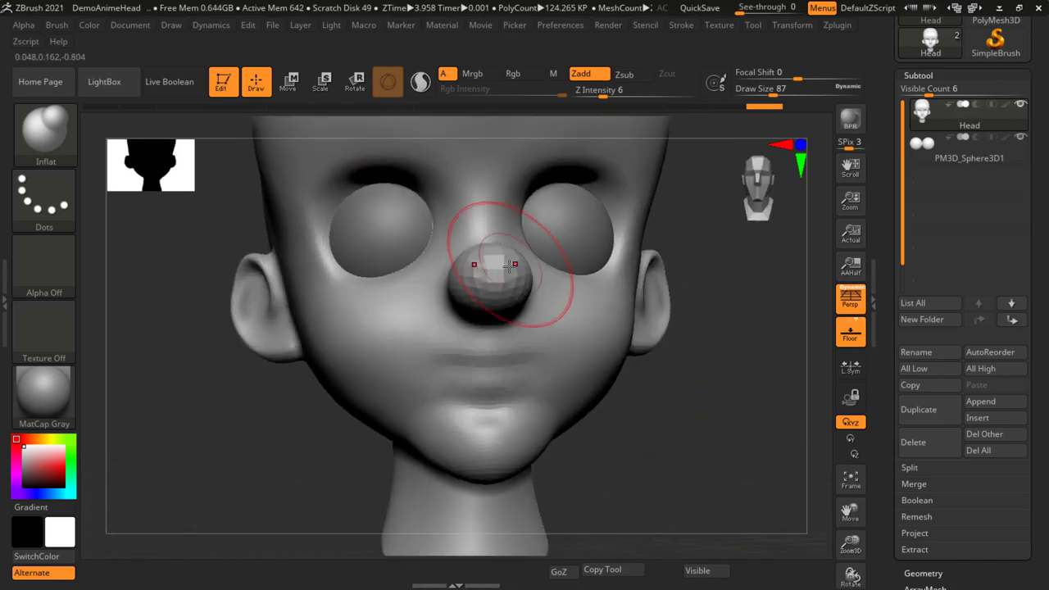
{"action": "left_click_drag", "start_coordinate": [496, 259], "coordinate": [484, 265], "text": "shift"}
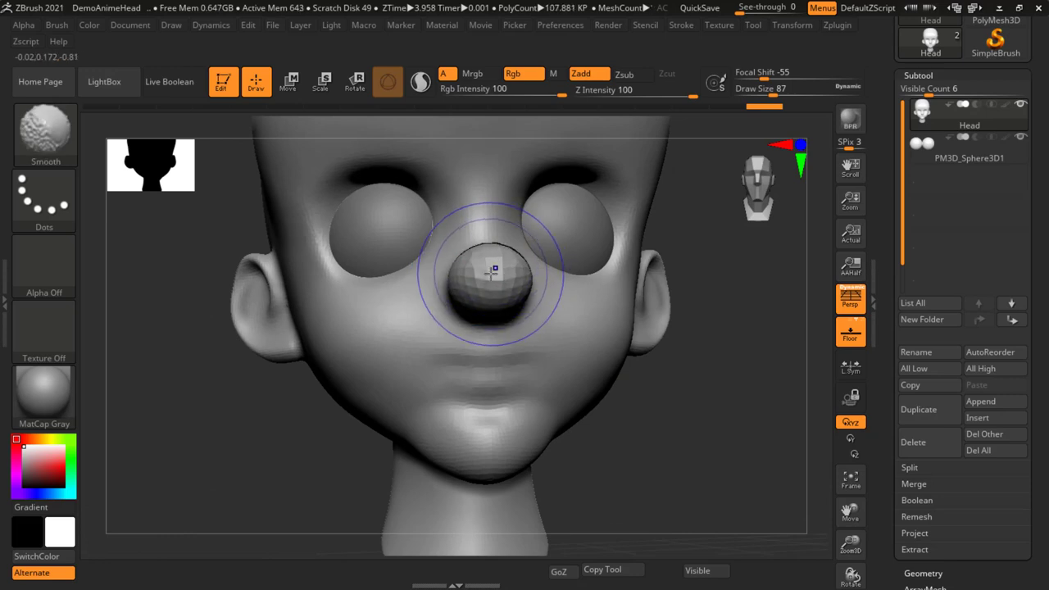
{"action": "left_click_drag", "start_coordinate": [651, 358], "coordinate": [604, 391]}
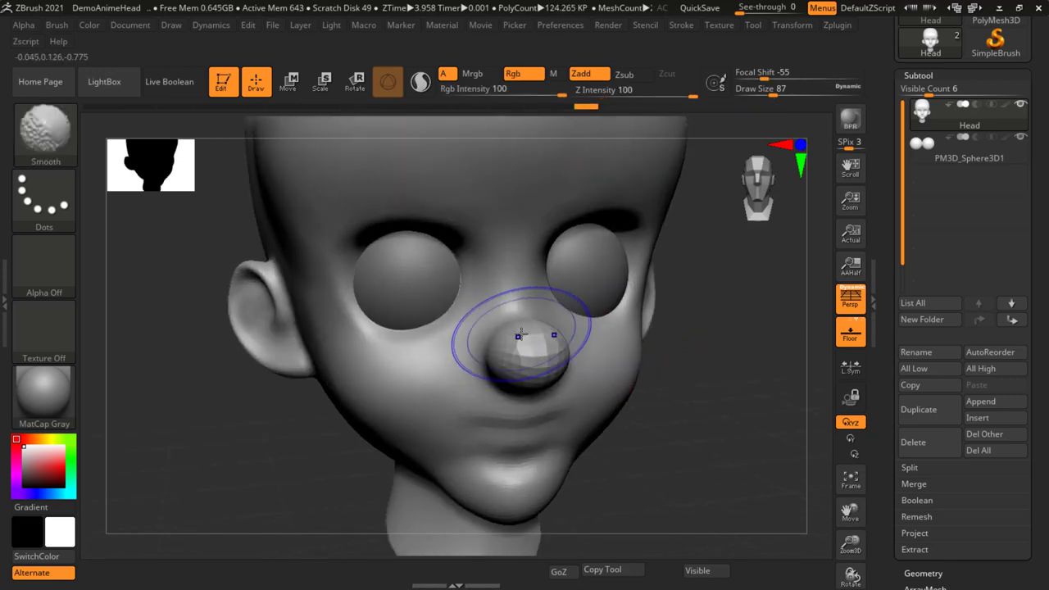
{"action": "mouse_move", "coordinate": [667, 421]}
{"action": "left_mouse_down"}
{"action": "mouse_move", "coordinate": [647, 370]}
{"action": "mouse_move", "coordinate": [552, 375]}
{"action": "mouse_move", "coordinate": [538, 363]}
{"action": "left_mouse_up"}
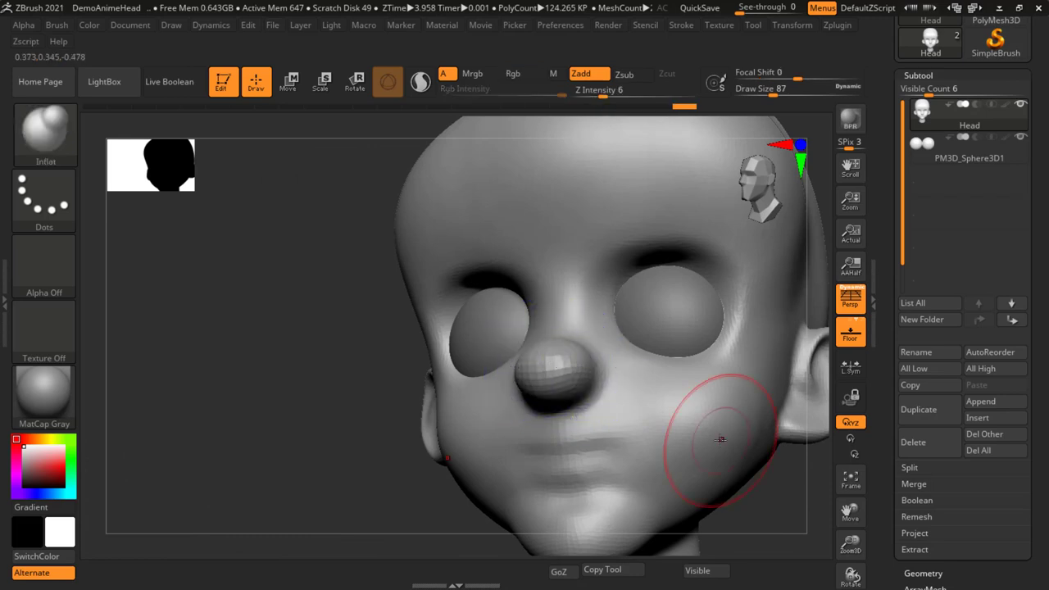
{"action": "mouse_move", "coordinate": [714, 440]}
{"action": "left_mouse_down"}
{"action": "mouse_move", "coordinate": [748, 445]}
{"action": "mouse_move", "coordinate": [620, 386]}
{"action": "mouse_move", "coordinate": [656, 410]}
{"action": "mouse_move", "coordinate": [646, 333]}
{"action": "mouse_move", "coordinate": [582, 320]}
{"action": "left_mouse_up"}
Step: Shift-smooth the lips at Draw Size 17, zooming in close on the mouth
{"action": "mouse_move", "coordinate": [478, 312]}
{"action": "left_mouse_down"}
{"action": "mouse_move", "coordinate": [566, 321]}
{"action": "mouse_move", "coordinate": [556, 323]}
{"action": "left_mouse_up"}
{"action": "key", "text": "s"}
{"action": "key", "text": "shift"}
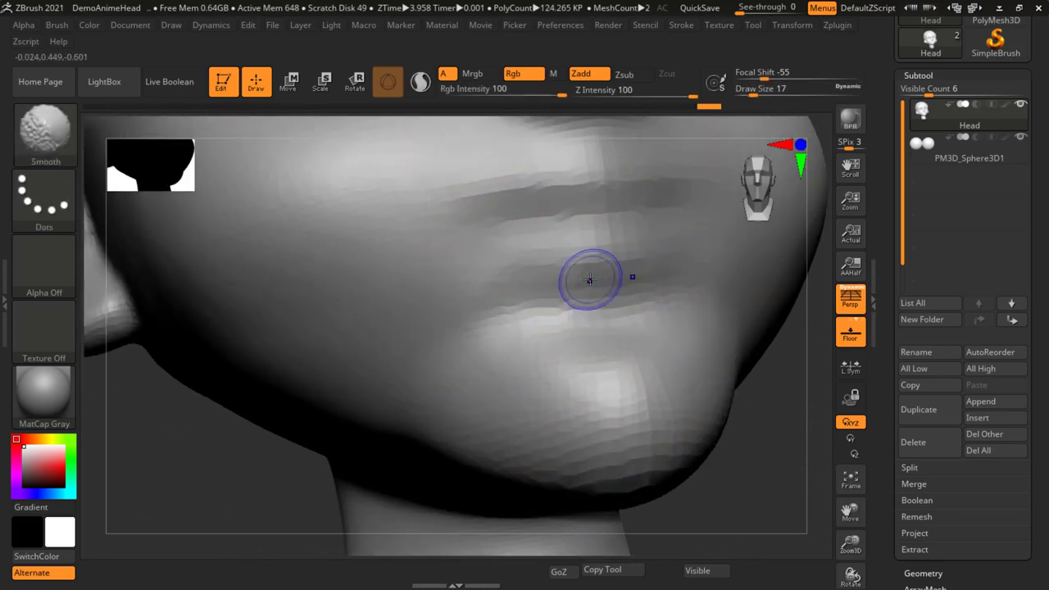
{"action": "mouse_move", "coordinate": [620, 308]}
{"action": "left_mouse_down", "text": "shift"}
{"action": "mouse_move", "coordinate": [536, 317]}
{"action": "mouse_move", "coordinate": [536, 286]}
{"action": "mouse_move", "coordinate": [562, 277]}
{"action": "left_mouse_up", "text": "shift"}
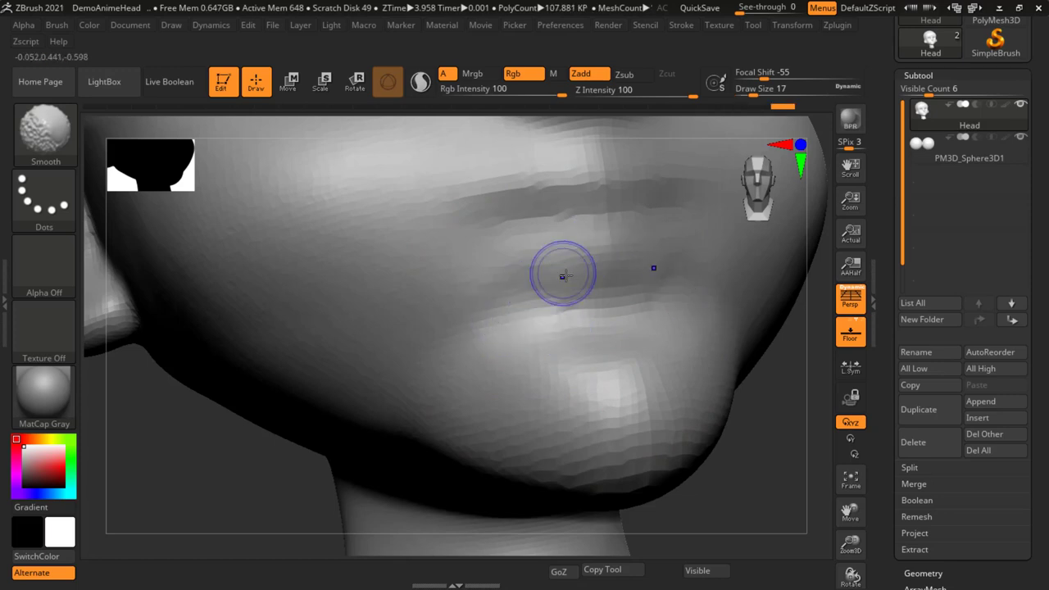
{"action": "right_click_drag", "start_coordinate": [582, 325], "coordinate": [494, 335]}
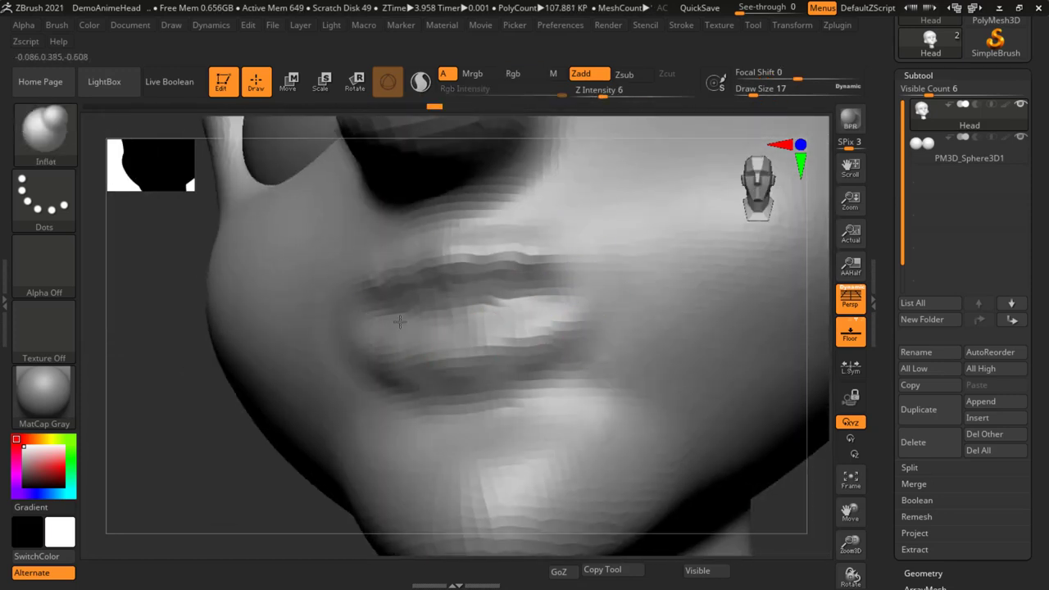
{"action": "right_click_drag", "start_coordinate": [546, 254], "coordinate": [499, 325], "text": "ctrl"}
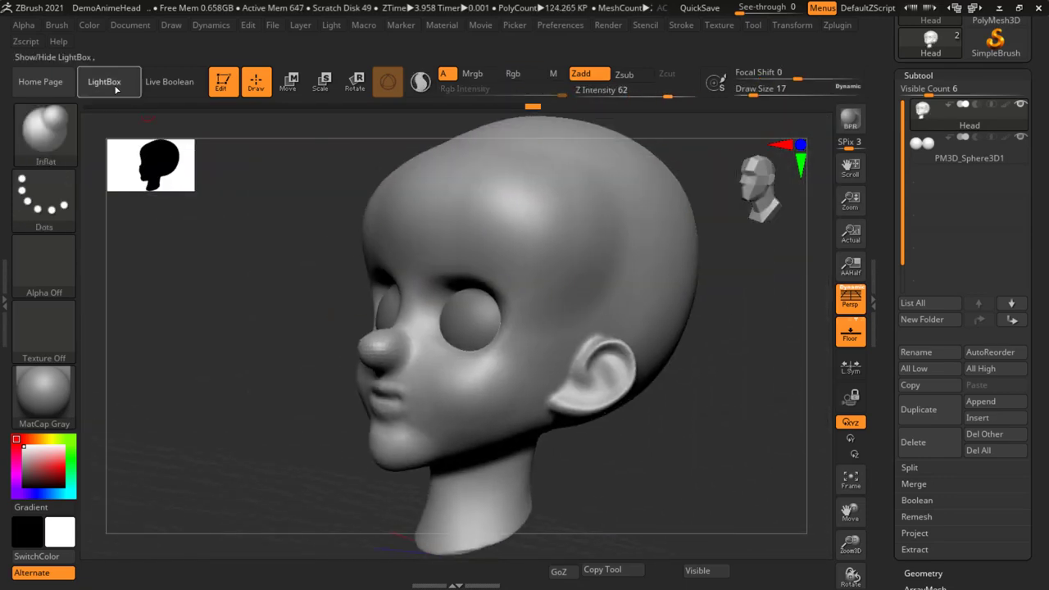
Step: Load SuperAverageMan_low from LightBox's Tool models and rotate it to check front and back
{"action": "left_click", "coordinate": [117, 90]}
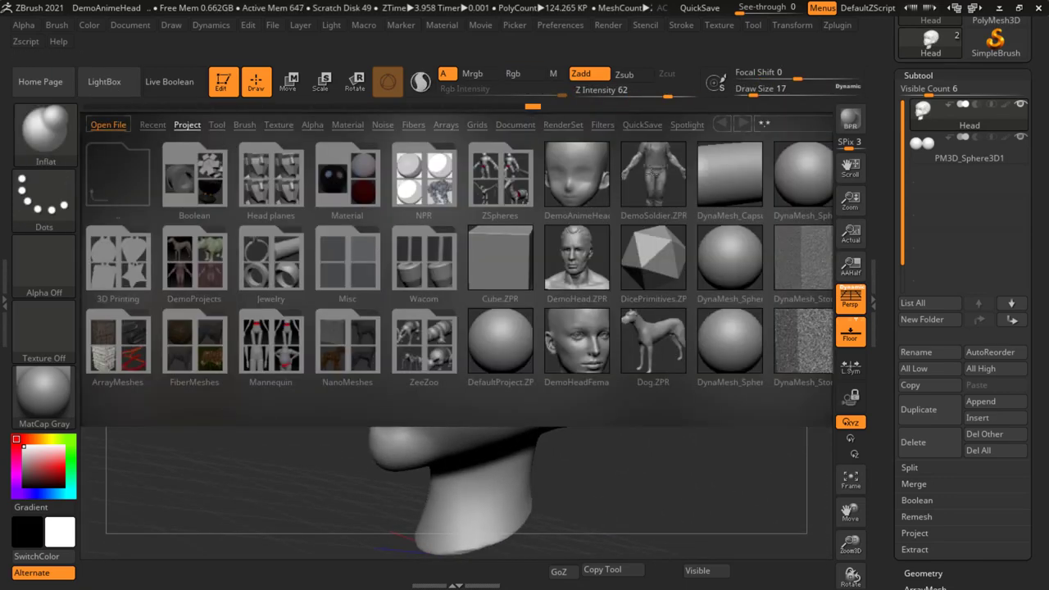
{"action": "left_click", "coordinate": [217, 125]}
{"action": "double_click", "coordinate": [501, 254]}
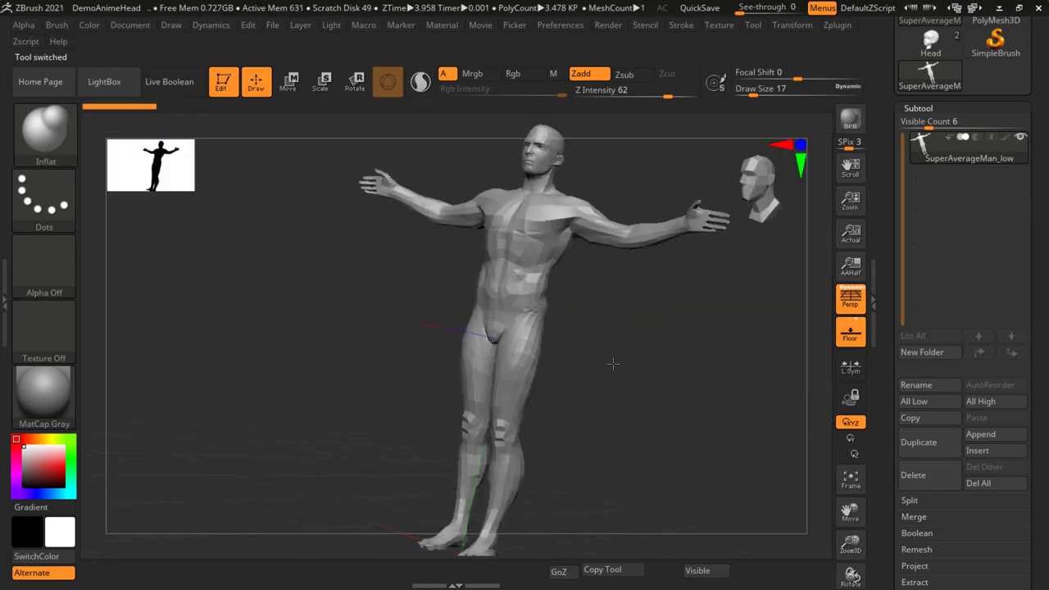
{"action": "mouse_move", "coordinate": [596, 361]}
{"action": "left_mouse_down"}
{"action": "mouse_move", "coordinate": [628, 349]}
{"action": "mouse_move", "coordinate": [599, 355]}
{"action": "mouse_move", "coordinate": [595, 331]}
{"action": "left_mouse_up"}
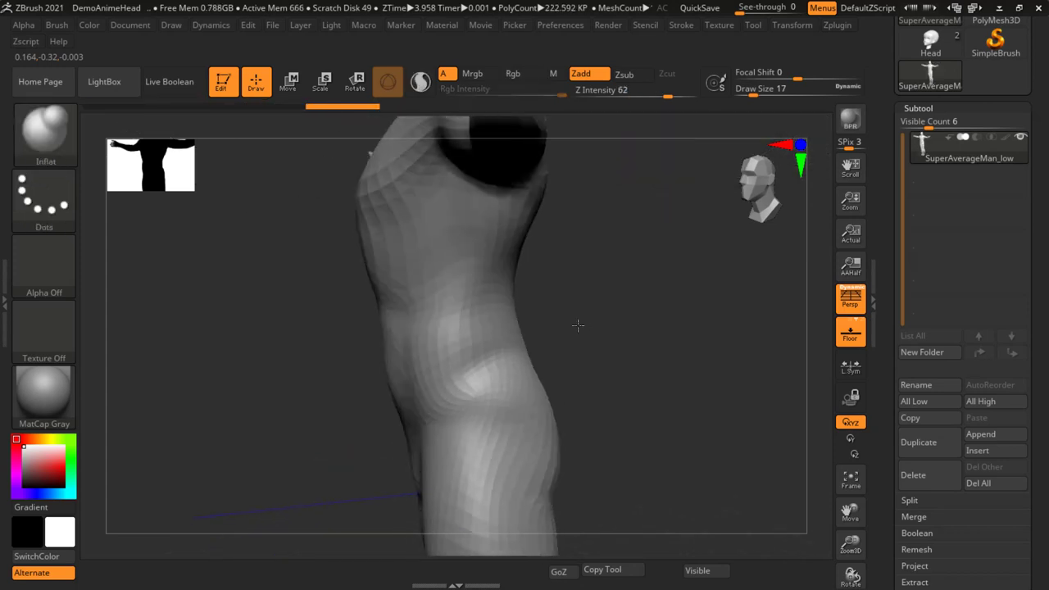
{"action": "left_click_drag", "start_coordinate": [569, 311], "coordinate": [629, 360]}
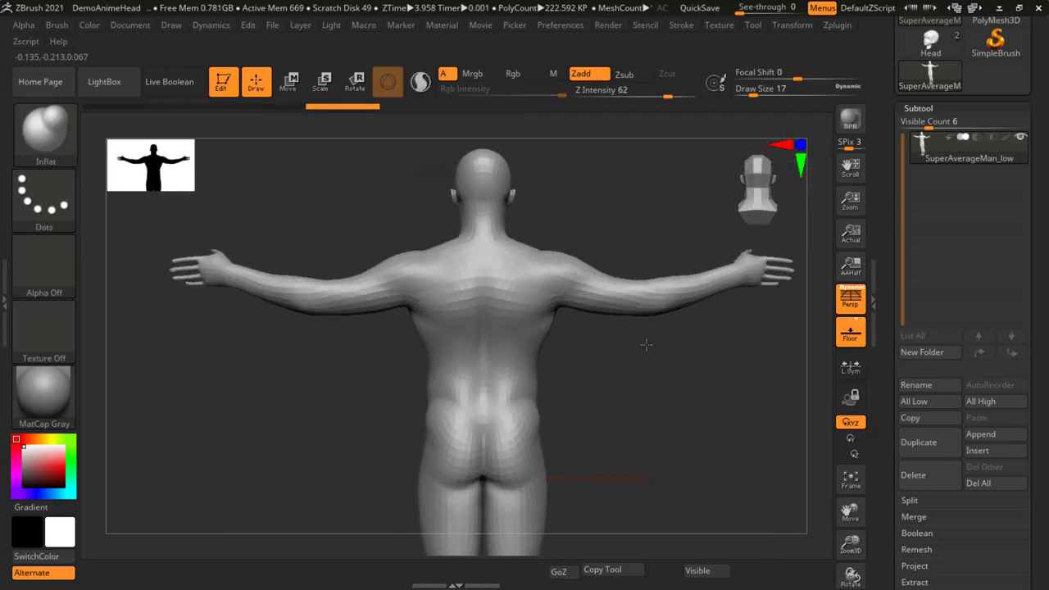
{"action": "mouse_move", "coordinate": [619, 360]}
{"action": "left_mouse_down"}
{"action": "mouse_move", "coordinate": [614, 269]}
{"action": "mouse_move", "coordinate": [569, 211]}
{"action": "mouse_move", "coordinate": [681, 375]}
{"action": "mouse_move", "coordinate": [644, 281]}
{"action": "mouse_move", "coordinate": [665, 316]}
{"action": "mouse_move", "coordinate": [654, 360]}
{"action": "mouse_move", "coordinate": [628, 263]}
{"action": "mouse_move", "coordinate": [681, 348]}
{"action": "mouse_move", "coordinate": [527, 306]}
{"action": "mouse_move", "coordinate": [552, 363]}
{"action": "left_mouse_up"}
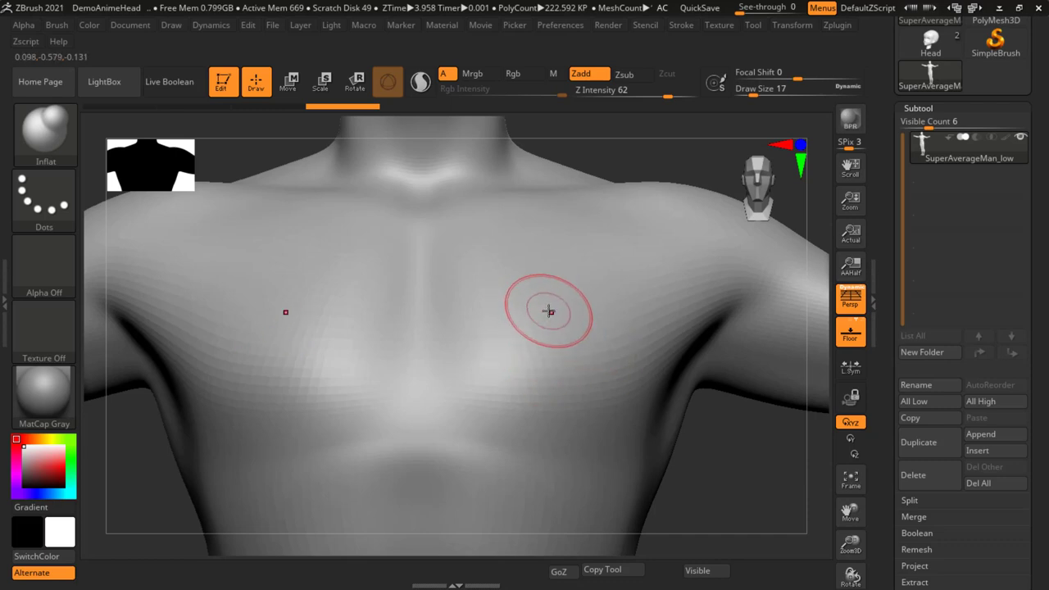
Step: At Draw Size 39, inflate both pectorals symmetrically, redoing the first attempt
{"action": "left_click_drag", "start_coordinate": [548, 311], "coordinate": [573, 308]}
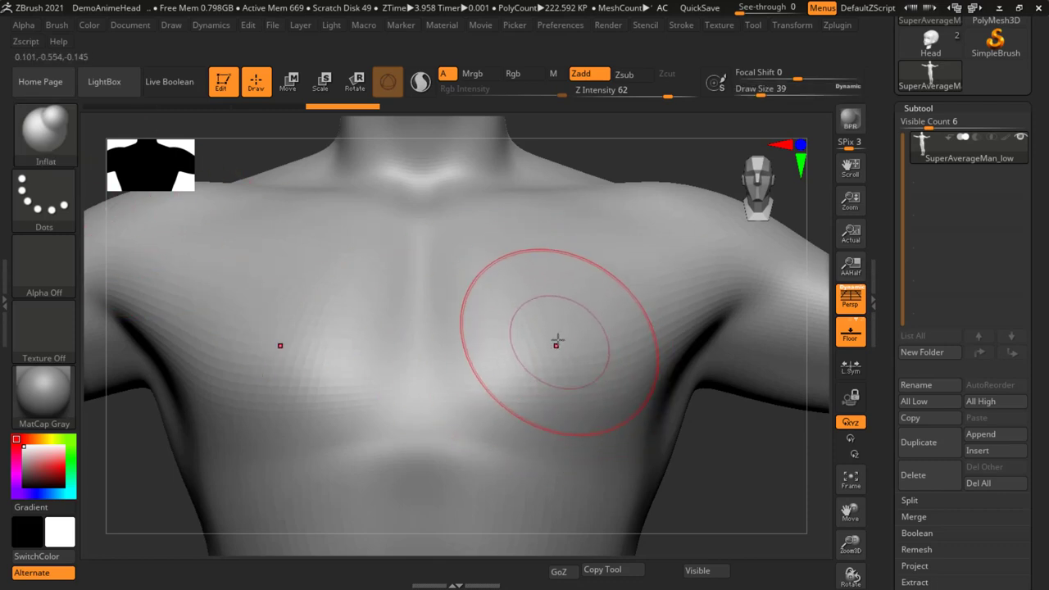
{"action": "left_click_drag", "start_coordinate": [563, 300], "coordinate": [557, 305]}
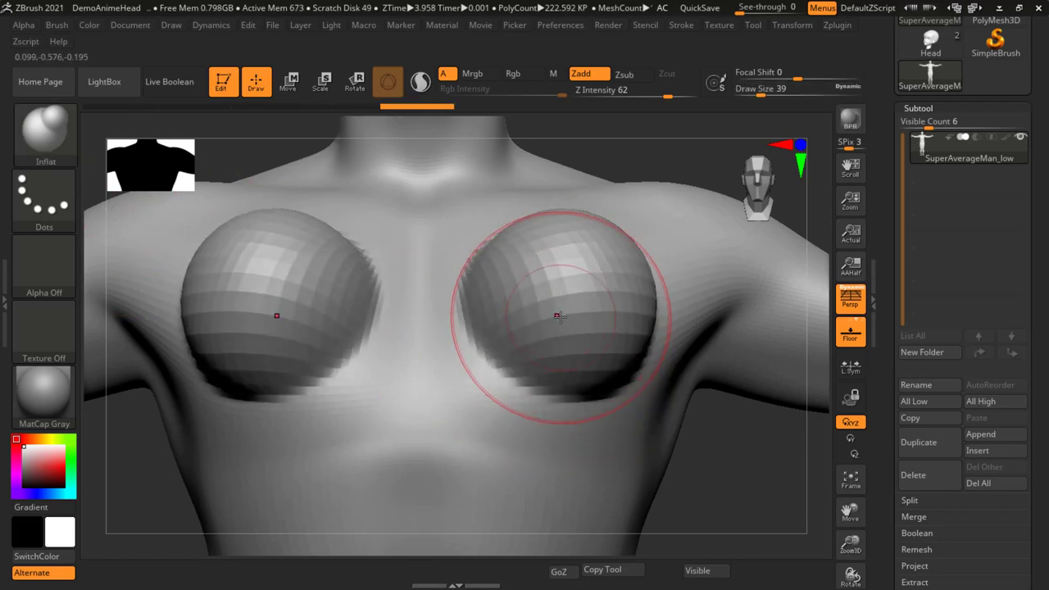
{"action": "key", "text": "ctrl+z"}
{"action": "type", "text": "9"}
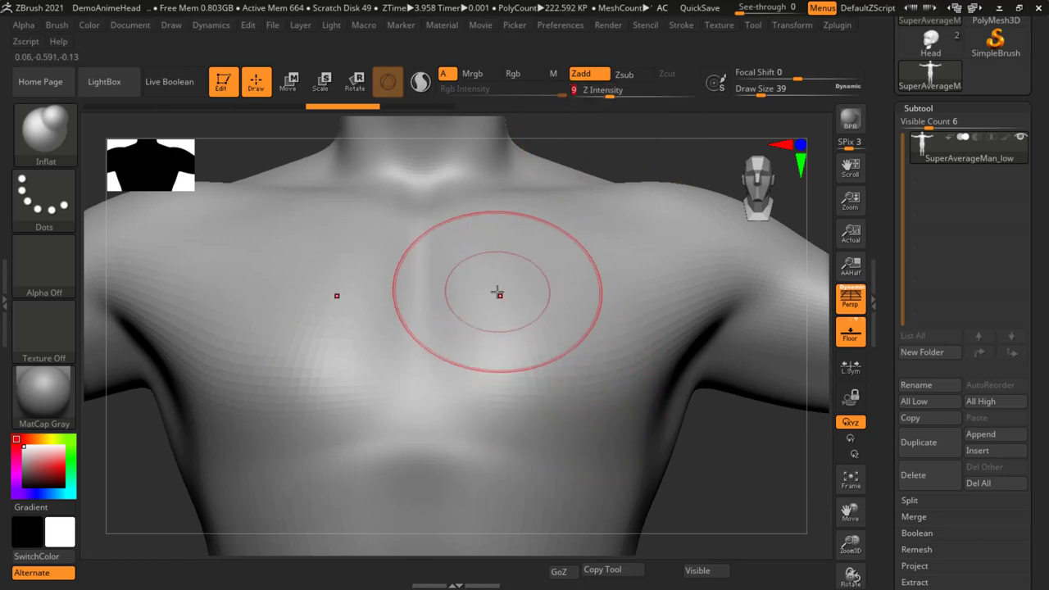
{"action": "left_click_drag", "start_coordinate": [497, 292], "coordinate": [495, 315]}
{"action": "left_click_drag", "start_coordinate": [604, 276], "coordinate": [607, 292]}
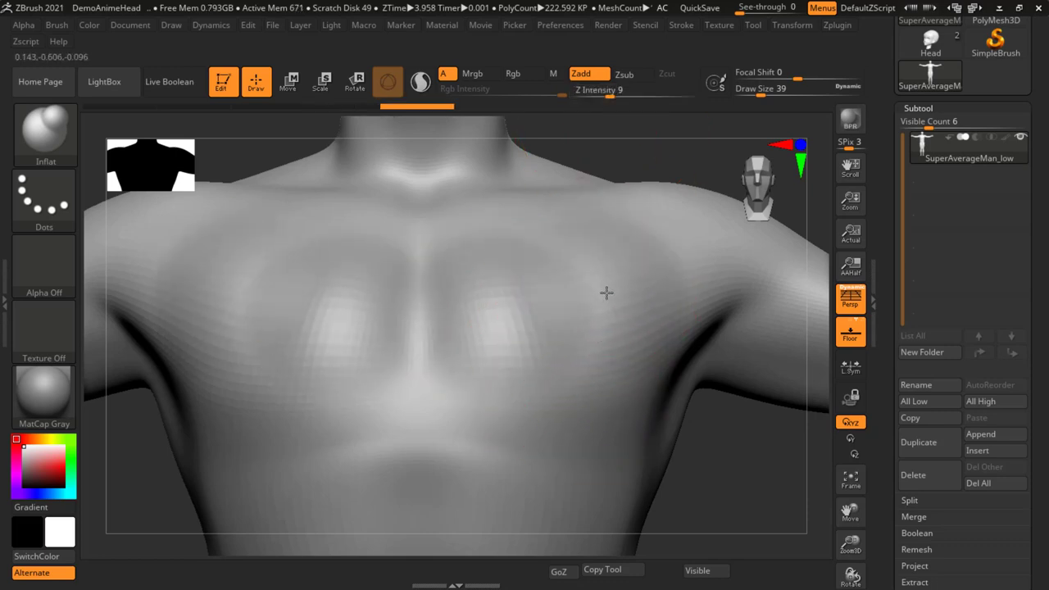
Step: Bulge the upper and lower chest sides, undo the last stroke, and set Draw Size 20
{"action": "left_click_drag", "start_coordinate": [604, 373], "coordinate": [551, 351]}
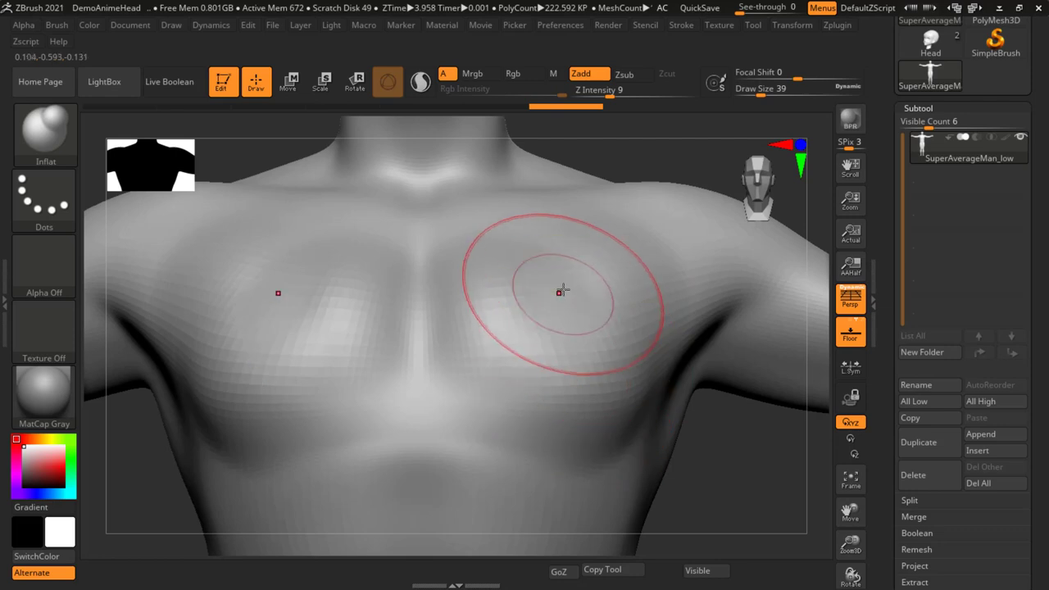
{"action": "mouse_move", "coordinate": [558, 288]}
{"action": "left_mouse_down"}
{"action": "mouse_move", "coordinate": [520, 410]}
{"action": "mouse_move", "coordinate": [468, 405]}
{"action": "mouse_move", "coordinate": [509, 421]}
{"action": "left_mouse_up"}
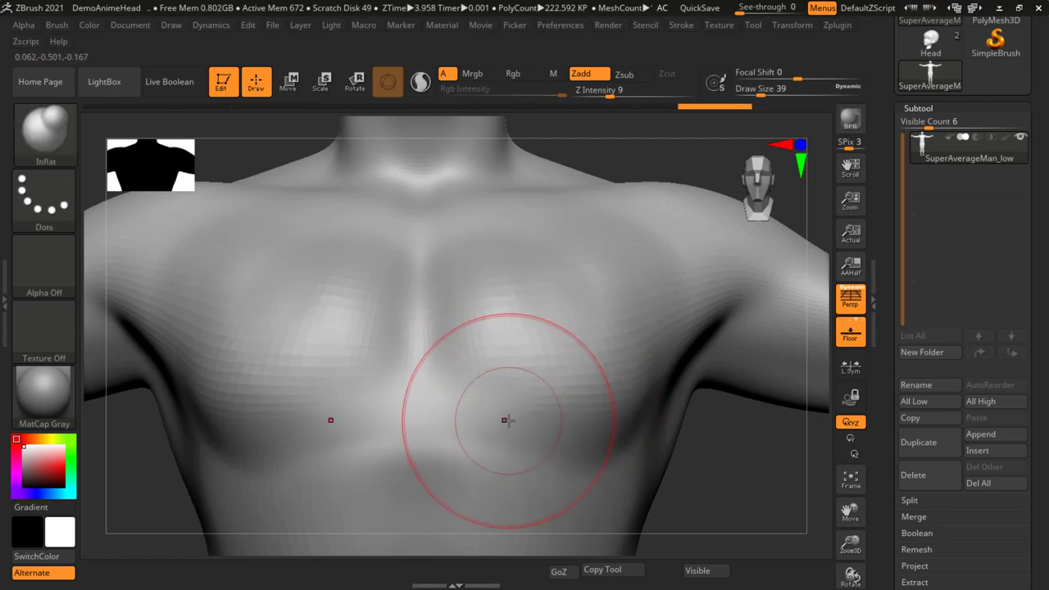
{"action": "key", "text": "ctrl+z"}
{"action": "type", "text": "s20"}
{"action": "key", "text": "Return"}
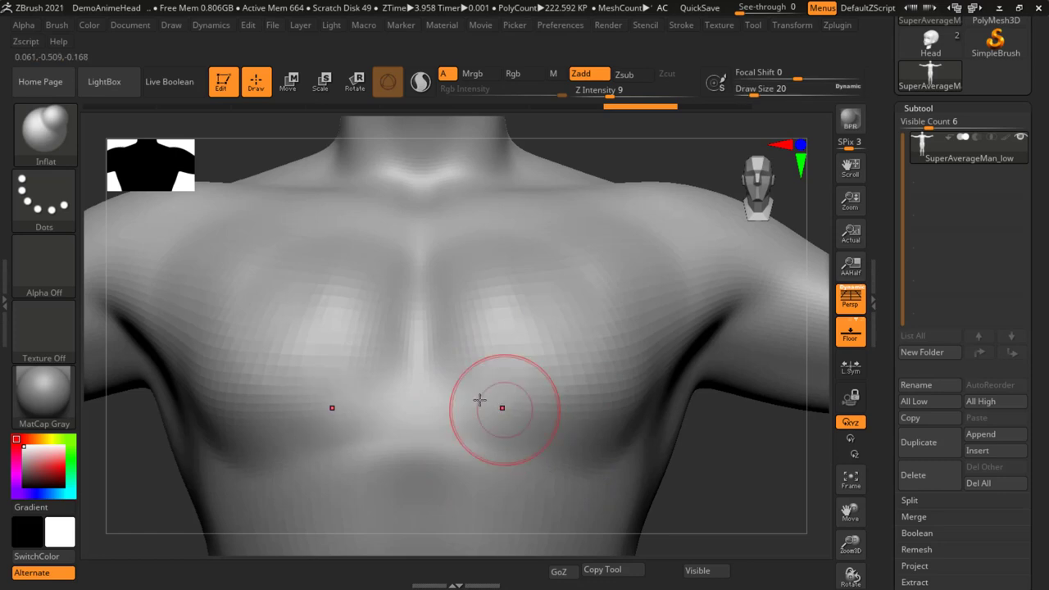
Step: Inflate the lower chest, then orbit around the torso toward the left shoulder
{"action": "left_click_drag", "start_coordinate": [480, 400], "coordinate": [460, 390]}
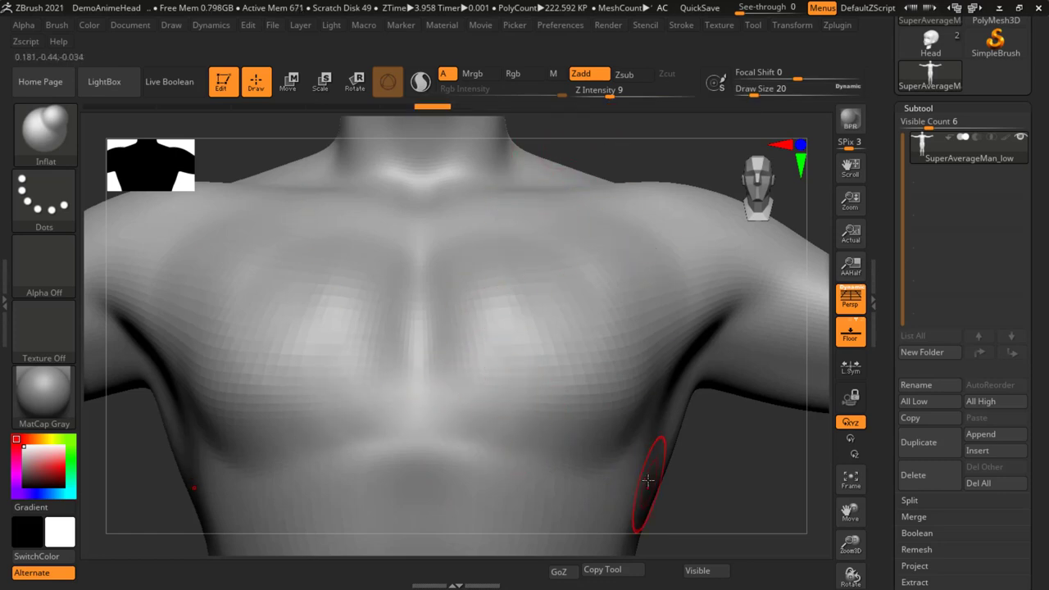
{"action": "right_click_drag", "start_coordinate": [631, 424], "coordinate": [631, 440]}
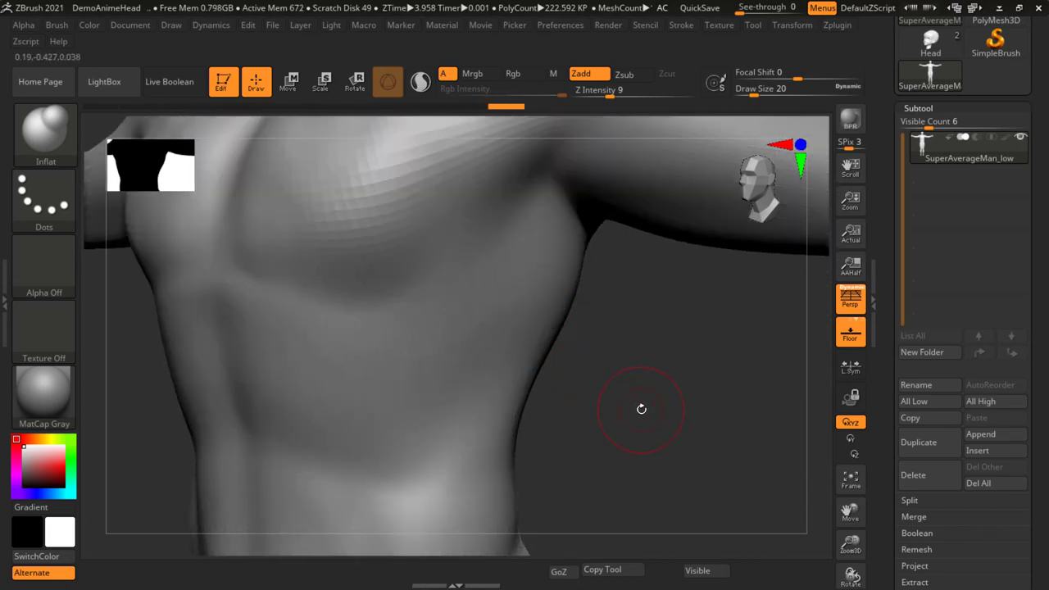
{"action": "key", "text": "ctrl"}
{"action": "right_click_drag", "start_coordinate": [667, 381], "coordinate": [526, 376]}
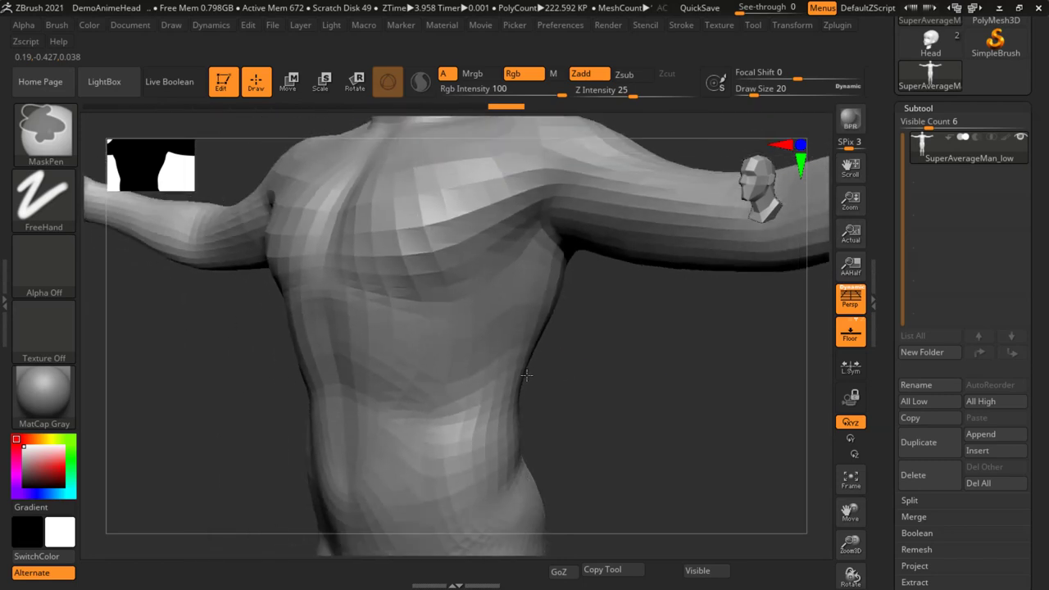
{"action": "right_click_drag", "start_coordinate": [547, 340], "coordinate": [568, 280]}
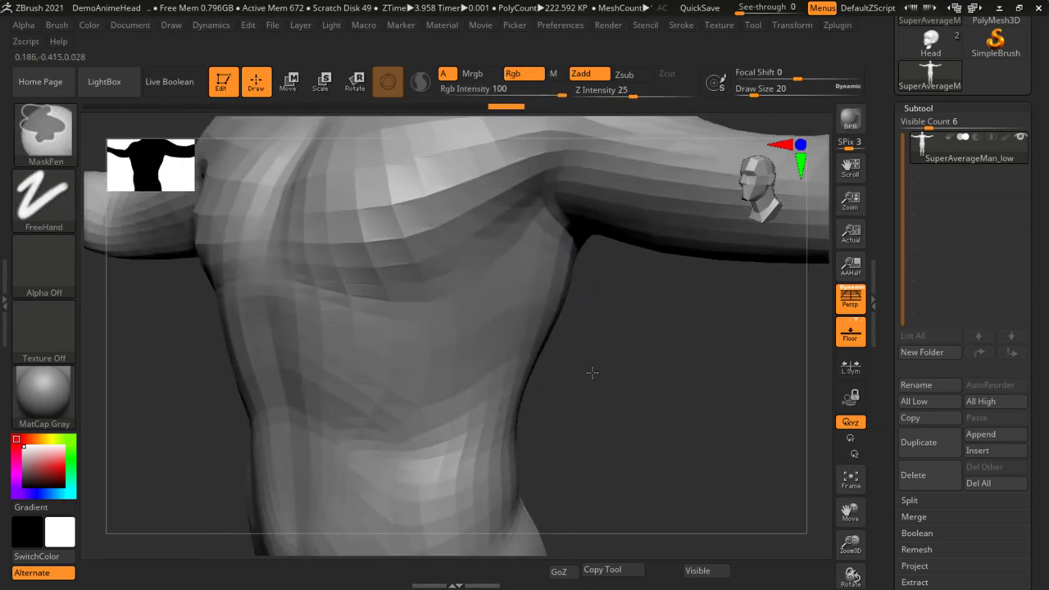
Step: Set Draw Size to 37 and inflate the upper arm
{"action": "left_click_drag", "start_coordinate": [562, 277], "coordinate": [566, 275]}
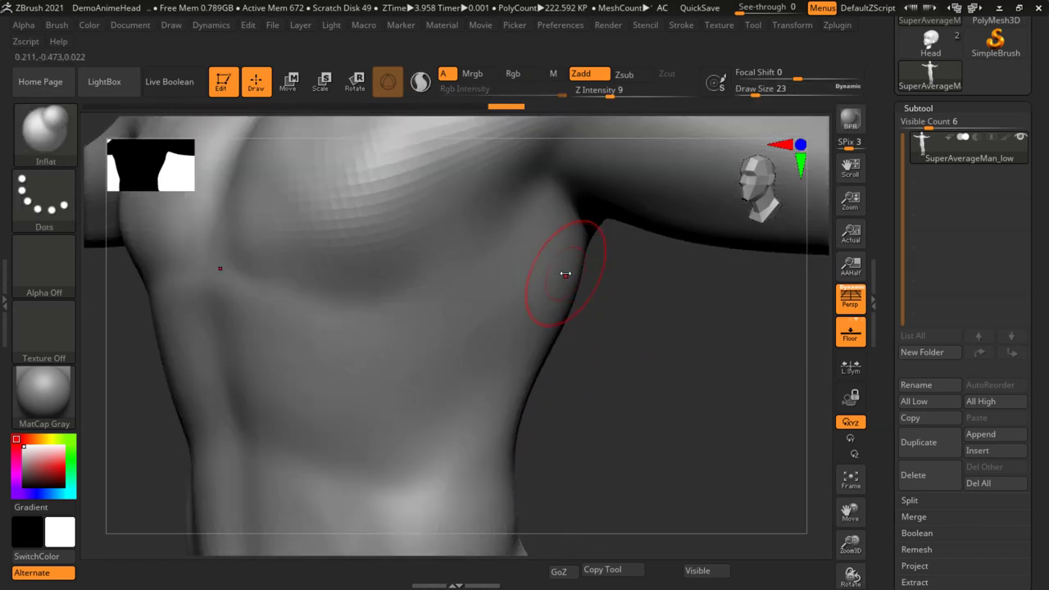
{"action": "type", "text": "37"}
{"action": "key", "text": "Return"}
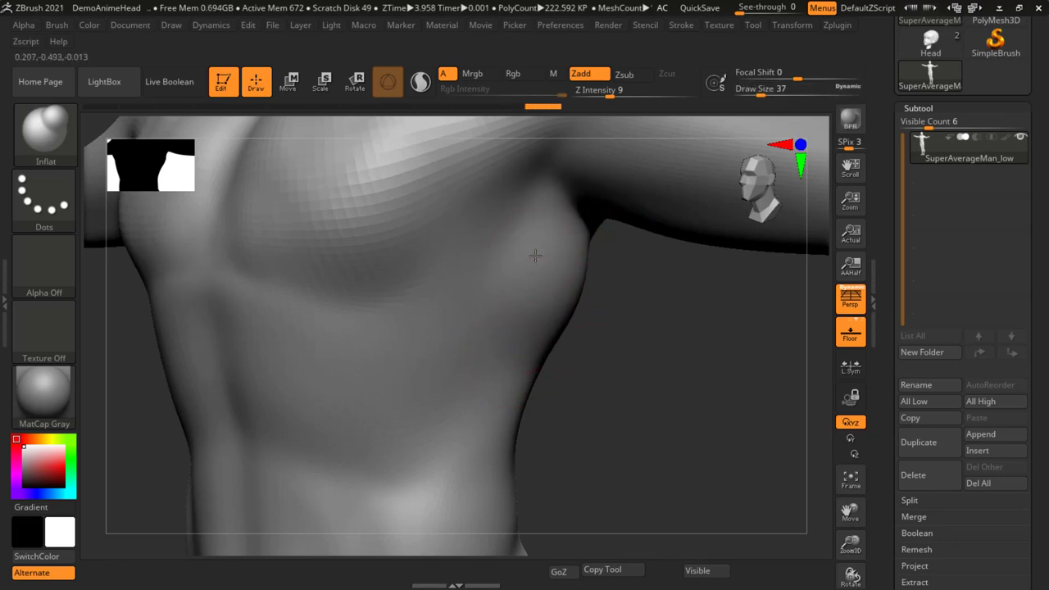
{"action": "mouse_move", "coordinate": [568, 326]}
{"action": "right_mouse_down"}
{"action": "mouse_move", "coordinate": [508, 370]}
{"action": "mouse_move", "coordinate": [552, 388]}
{"action": "mouse_move", "coordinate": [628, 374]}
{"action": "mouse_move", "coordinate": [600, 337]}
{"action": "right_mouse_up"}
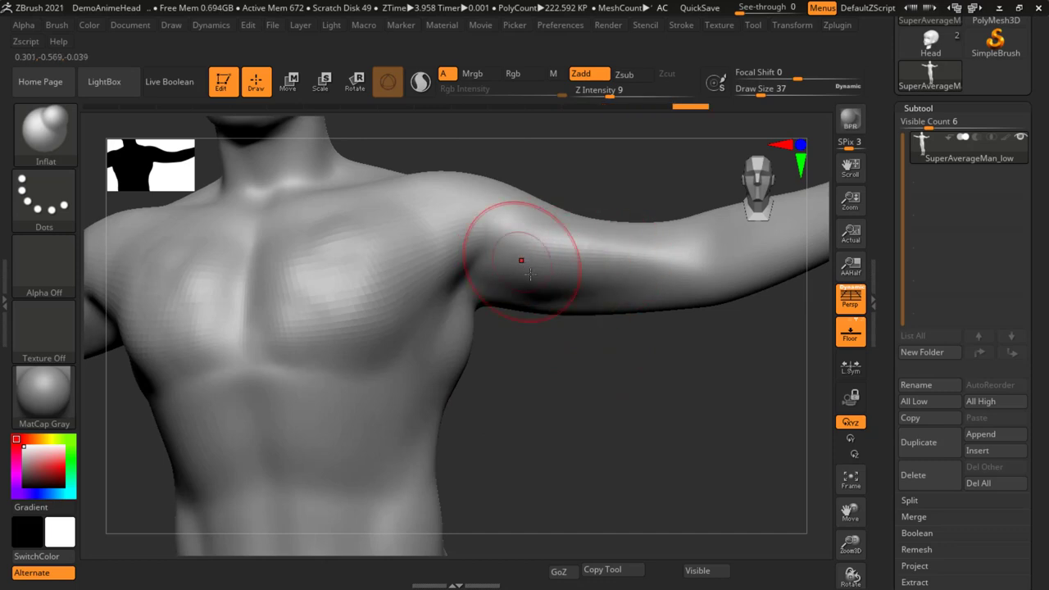
{"action": "mouse_move", "coordinate": [530, 274]}
{"action": "right_mouse_down"}
{"action": "mouse_move", "coordinate": [576, 412]}
{"action": "mouse_move", "coordinate": [600, 309]}
{"action": "right_mouse_up"}
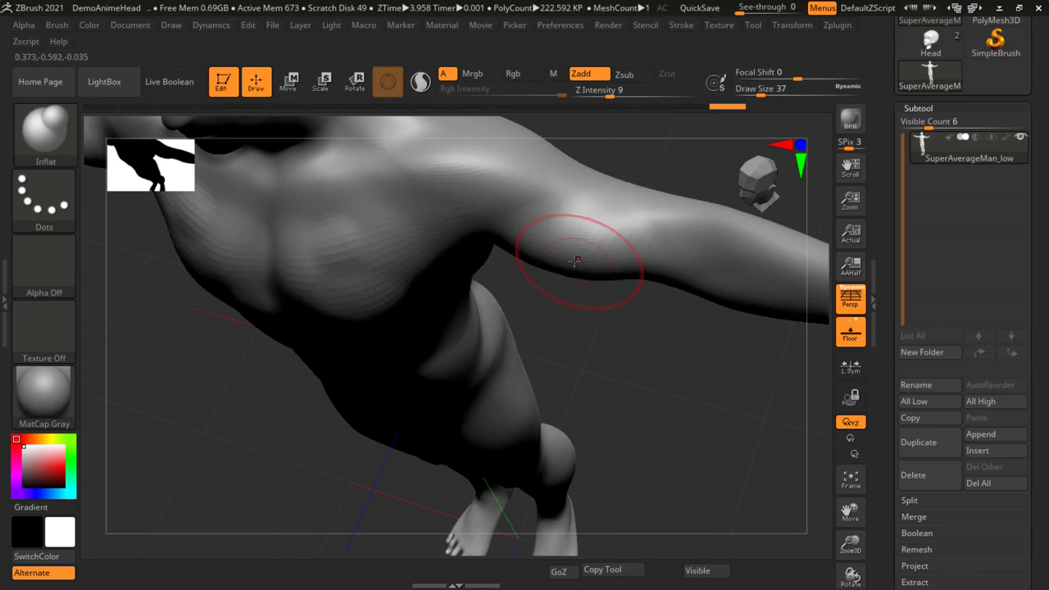
{"action": "left_click_drag", "start_coordinate": [577, 261], "coordinate": [555, 258]}
{"action": "mouse_move", "coordinate": [602, 370]}
{"action": "right_mouse_down"}
{"action": "mouse_move", "coordinate": [625, 216]}
{"action": "mouse_move", "coordinate": [616, 241]}
{"action": "mouse_move", "coordinate": [473, 217]}
{"action": "mouse_move", "coordinate": [590, 251]}
{"action": "mouse_move", "coordinate": [571, 295]}
{"action": "mouse_move", "coordinate": [628, 500]}
{"action": "mouse_move", "coordinate": [564, 346]}
{"action": "mouse_move", "coordinate": [604, 306]}
{"action": "mouse_move", "coordinate": [421, 286]}
{"action": "right_mouse_up"}
Step: From a side view of the hip, set Draw Size 62 and inflate the buttocks
{"action": "key", "text": "ctrl"}
{"action": "right_click_drag", "start_coordinate": [560, 331], "coordinate": [616, 363]}
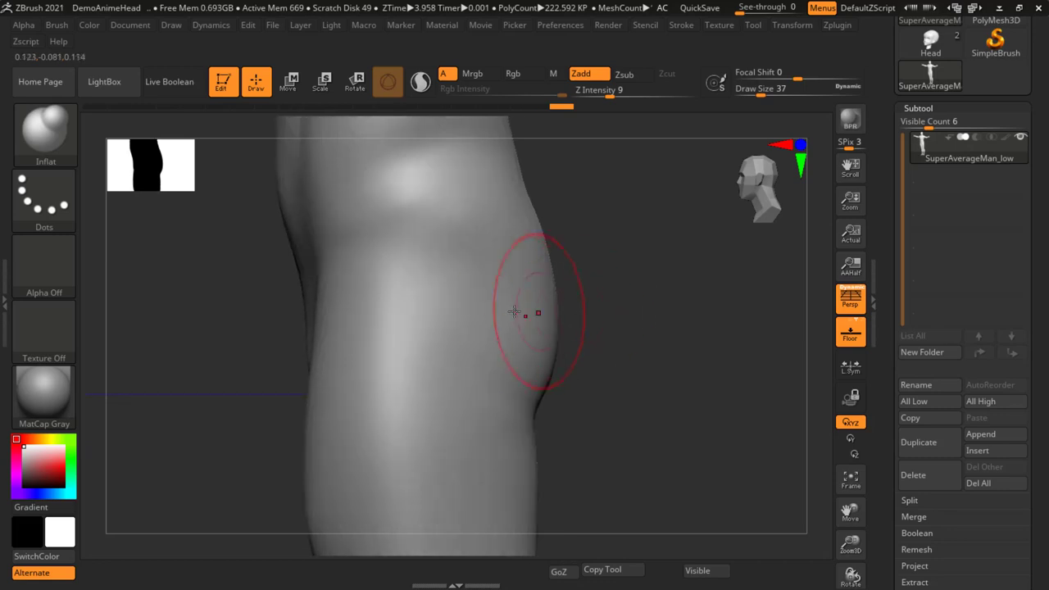
{"action": "left_click_drag", "start_coordinate": [512, 311], "coordinate": [561, 318]}
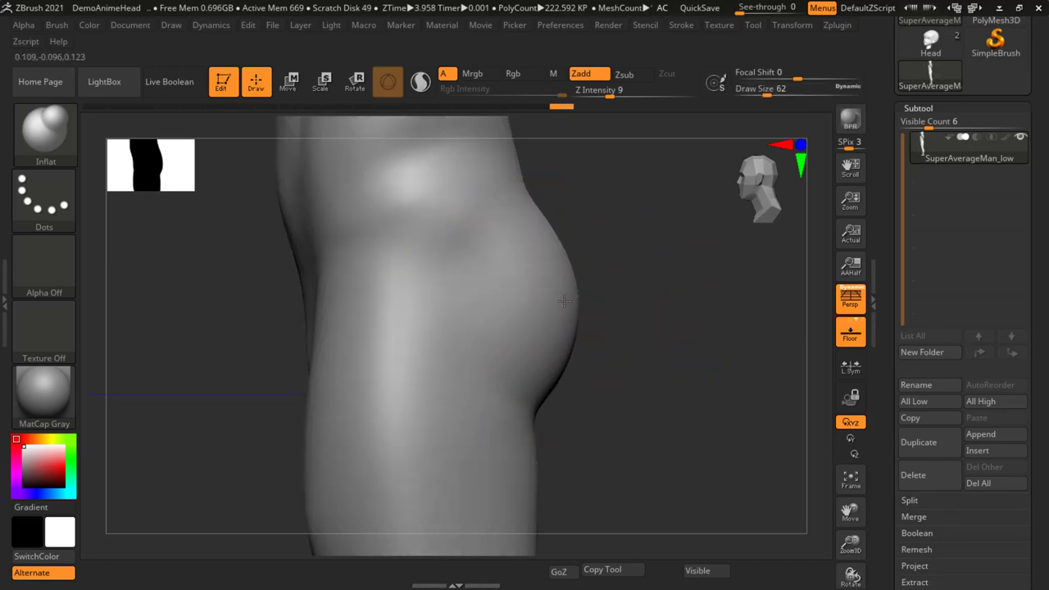
{"action": "mouse_move", "coordinate": [500, 312]}
{"action": "right_mouse_down"}
{"action": "mouse_move", "coordinate": [632, 328]}
{"action": "mouse_move", "coordinate": [429, 367]}
{"action": "mouse_move", "coordinate": [562, 323]}
{"action": "mouse_move", "coordinate": [615, 320]}
{"action": "mouse_move", "coordinate": [529, 254]}
{"action": "mouse_move", "coordinate": [492, 386]}
{"action": "mouse_move", "coordinate": [507, 430]}
{"action": "right_mouse_up"}
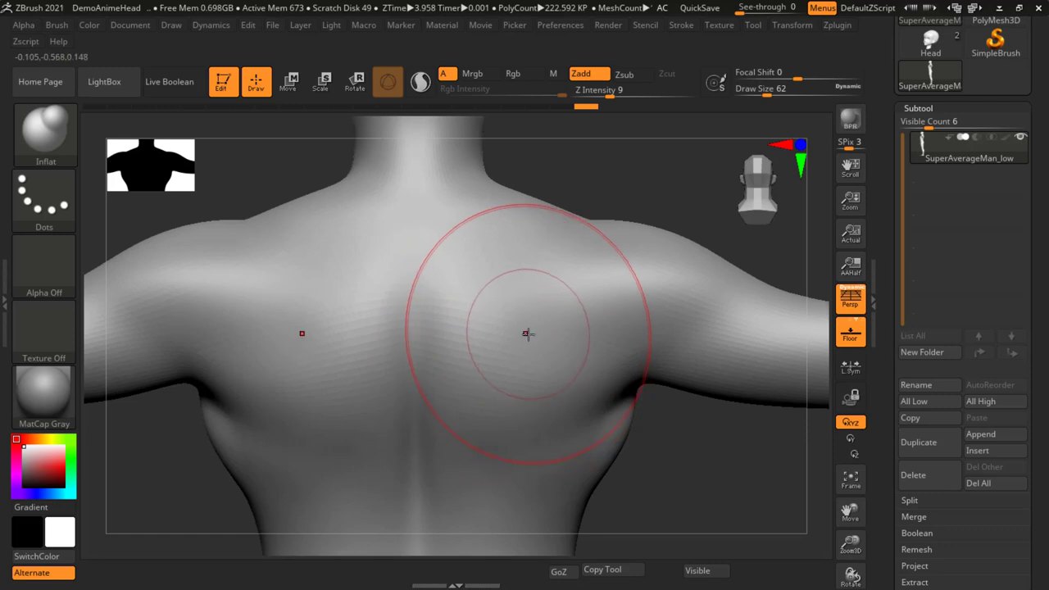
Step: Inflate the upper back between the shoulders and Shift-smooth the shoulder blade area
{"action": "right_click_drag", "start_coordinate": [527, 333], "coordinate": [529, 342]}
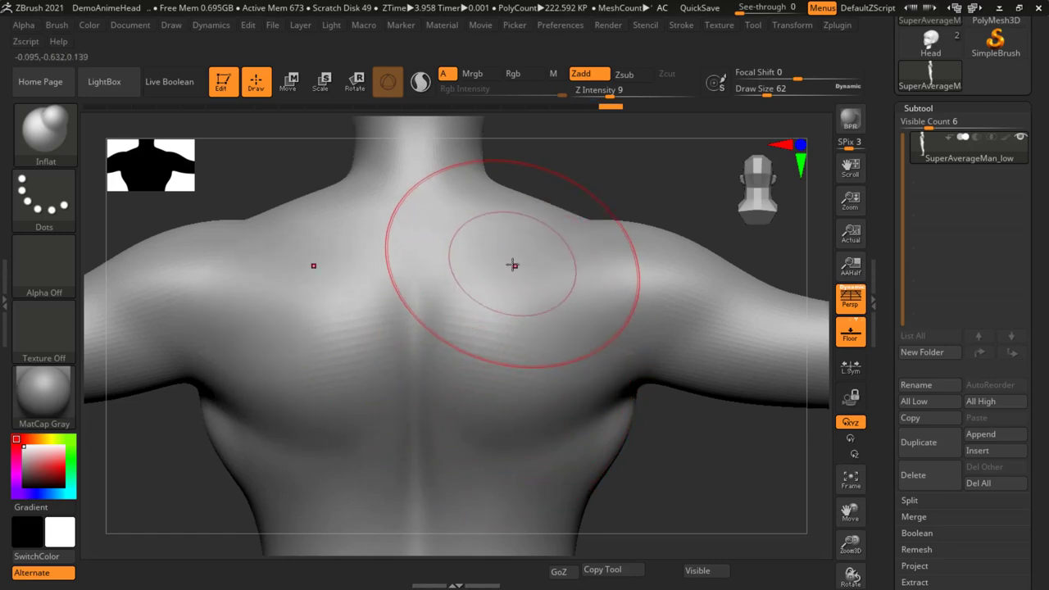
{"action": "right_click_drag", "start_coordinate": [617, 449], "coordinate": [492, 344]}
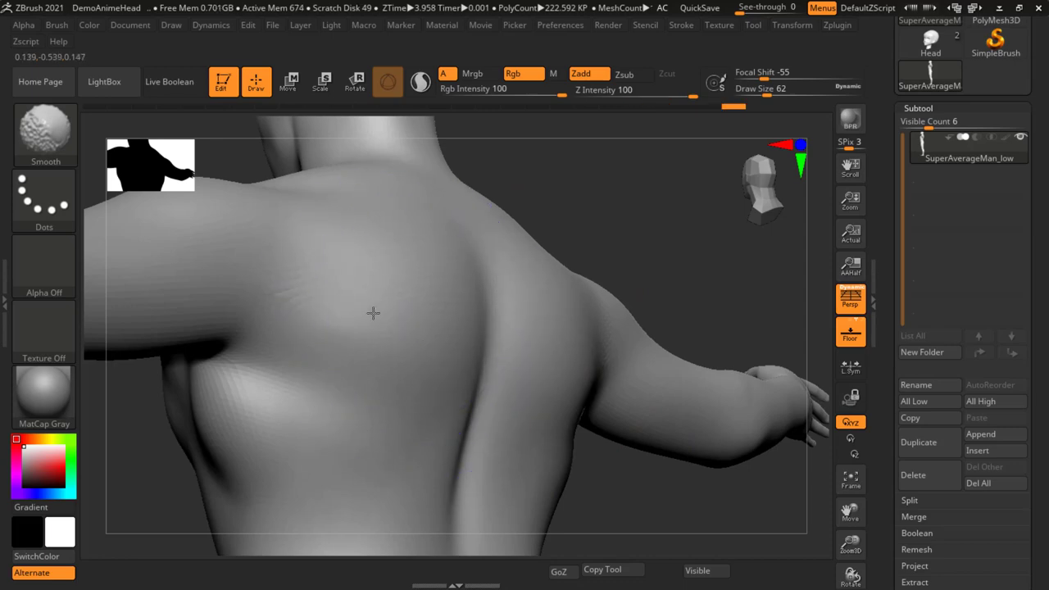
{"action": "mouse_move", "coordinate": [412, 353]}
{"action": "right_mouse_down", "text": "ctrl"}
{"action": "mouse_move", "coordinate": [563, 281]}
{"action": "mouse_move", "coordinate": [424, 271]}
{"action": "mouse_move", "coordinate": [441, 387]}
{"action": "mouse_move", "coordinate": [547, 295]}
{"action": "right_mouse_up", "text": "ctrl"}
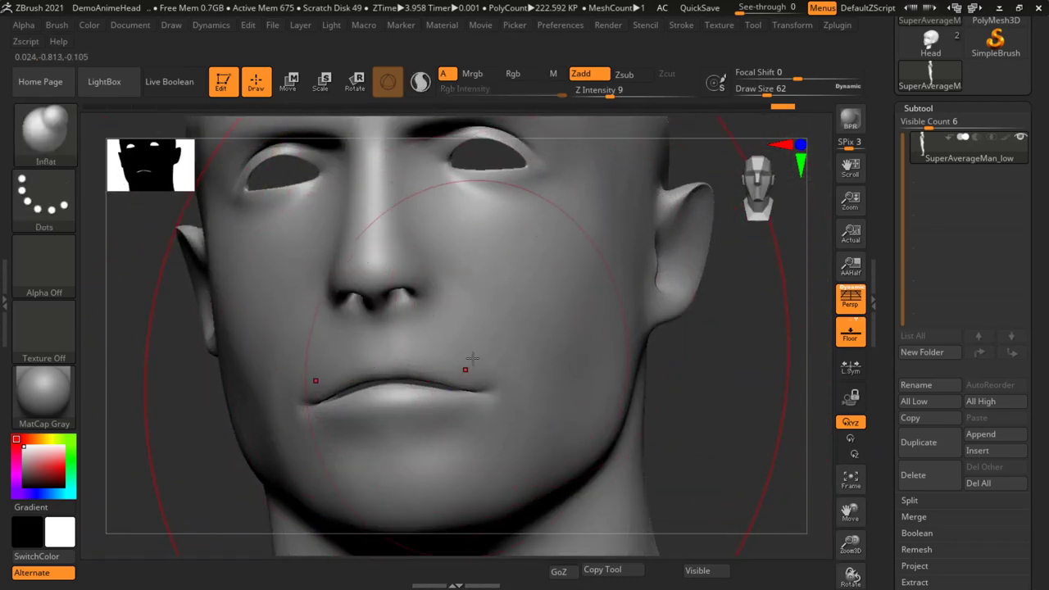
Step: At Draw Size 14, inflate both cheeks and the chin
{"action": "key", "text": "s"}
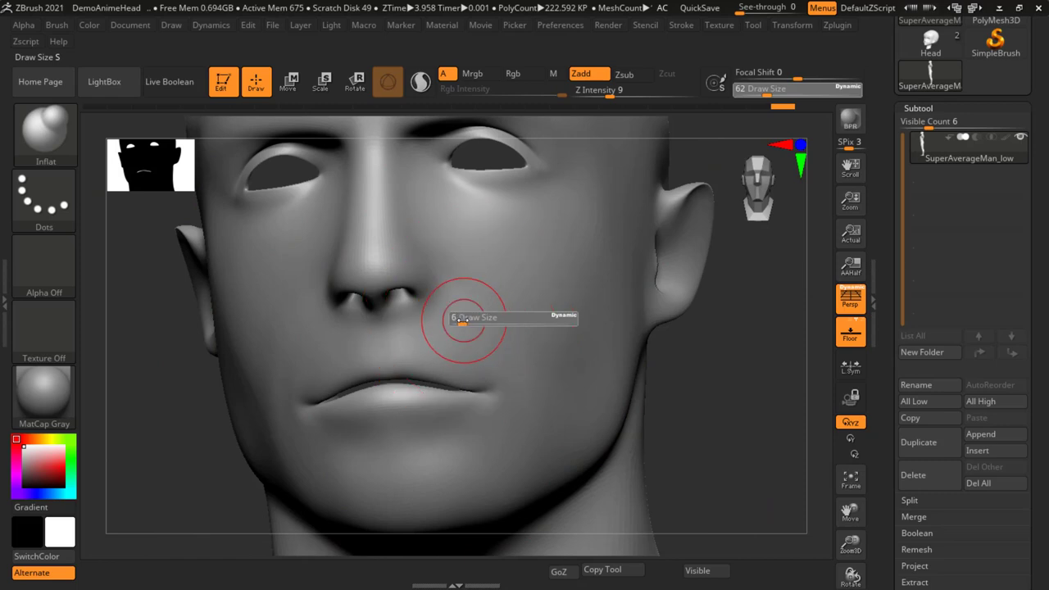
{"action": "left_click", "coordinate": [466, 322]}
{"action": "left_click_drag", "start_coordinate": [556, 269], "coordinate": [545, 266]}
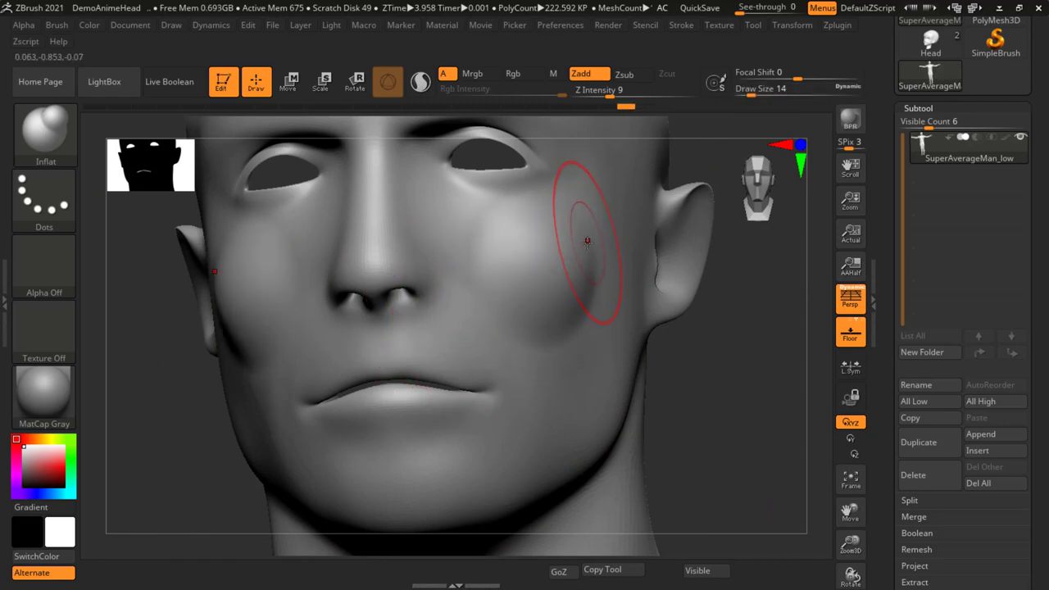
{"action": "left_click_drag", "start_coordinate": [505, 298], "coordinate": [556, 331]}
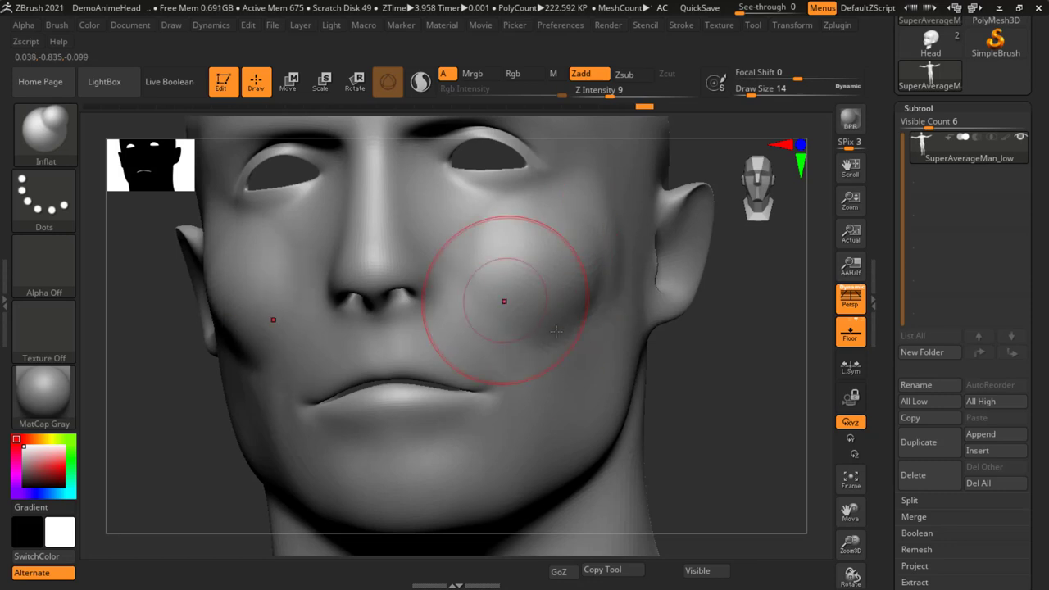
{"action": "left_click_drag", "start_coordinate": [449, 478], "coordinate": [434, 486]}
{"action": "right_click_drag", "start_coordinate": [569, 377], "coordinate": [581, 368]}
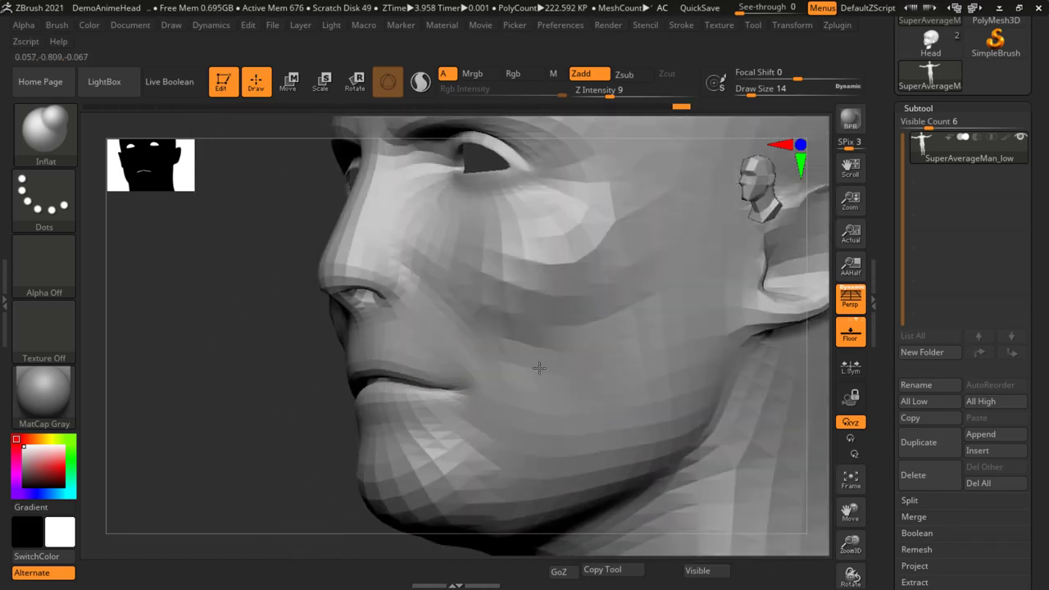
Step: Shift-smooth the cheek and jaw bulges, then reduce Draw Size to 7
{"action": "key", "text": "shift"}
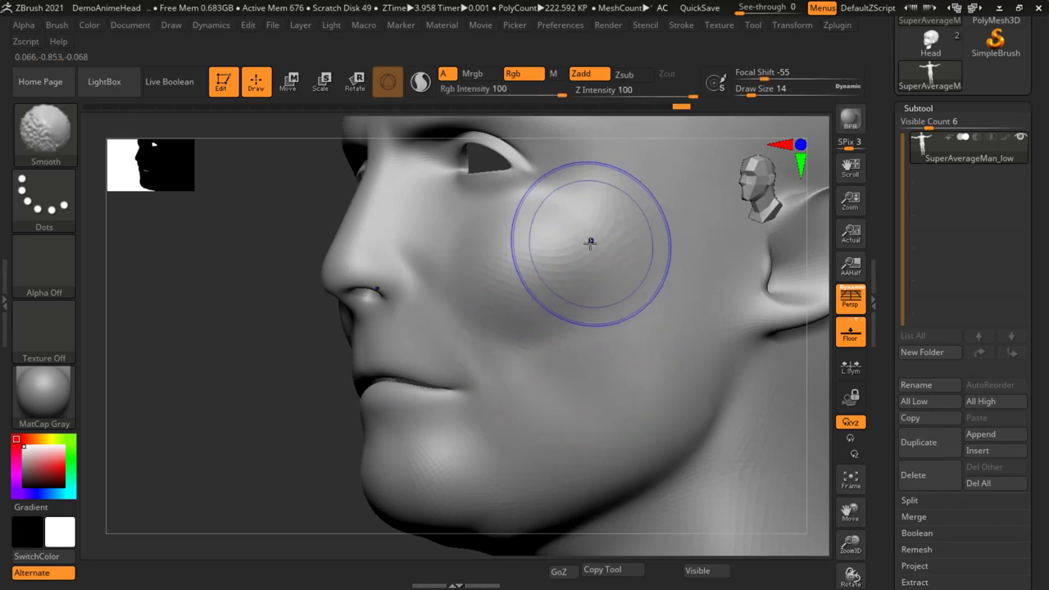
{"action": "mouse_move", "coordinate": [669, 411]}
{"action": "left_mouse_down", "text": "shift"}
{"action": "mouse_move", "coordinate": [568, 480]}
{"action": "mouse_move", "coordinate": [504, 494]}
{"action": "left_mouse_up", "text": "shift"}
{"action": "left_click_drag", "start_coordinate": [684, 379], "coordinate": [582, 449], "text": "shift"}
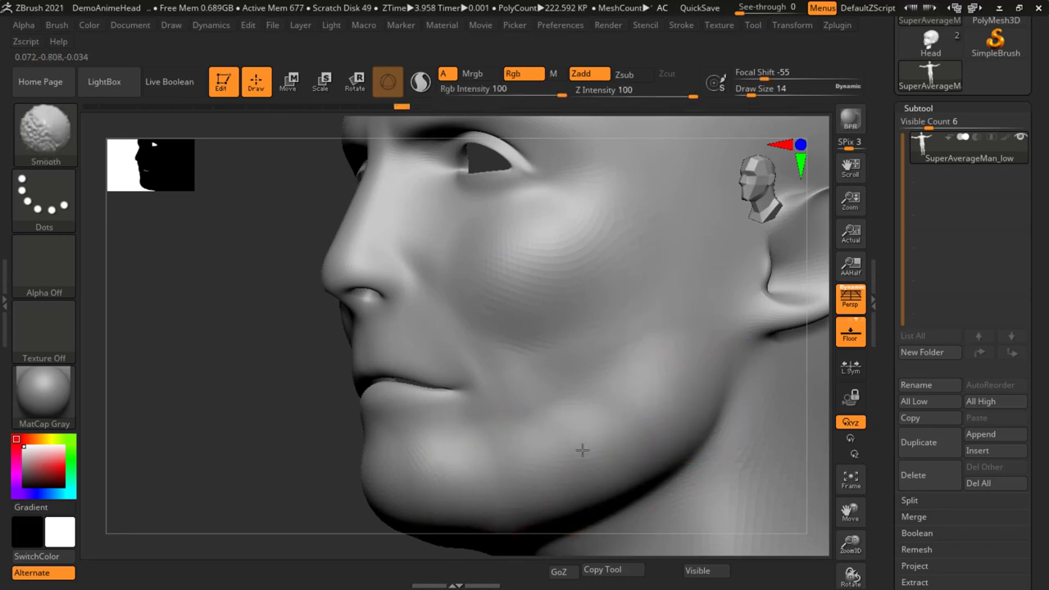
{"action": "mouse_move", "coordinate": [626, 368]}
{"action": "right_mouse_down"}
{"action": "mouse_move", "coordinate": [647, 374]}
{"action": "mouse_move", "coordinate": [445, 304]}
{"action": "mouse_move", "coordinate": [624, 363]}
{"action": "mouse_move", "coordinate": [495, 366]}
{"action": "right_mouse_up"}
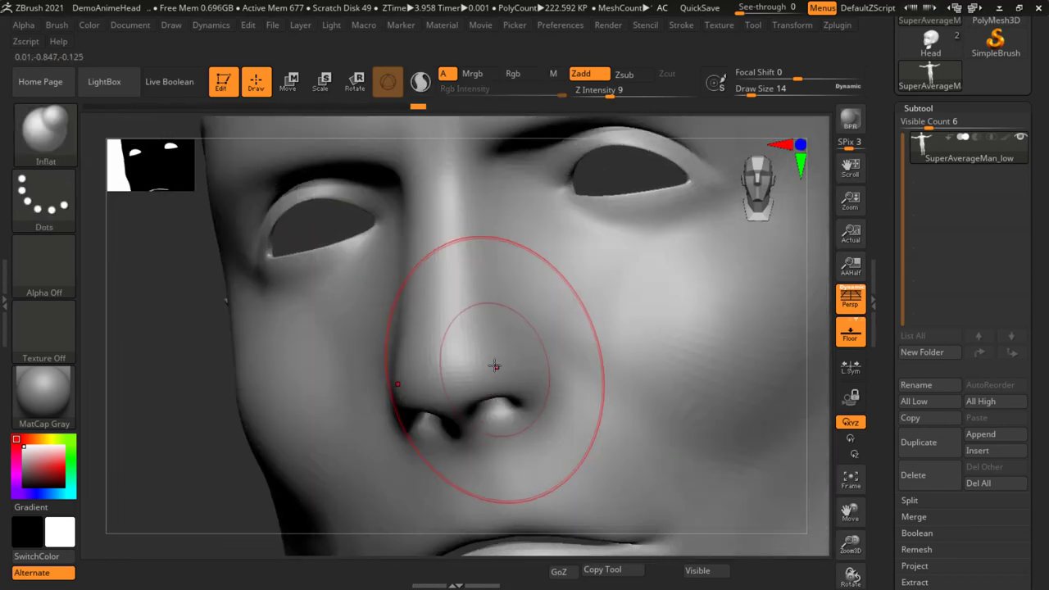
{"action": "key", "text": "s"}
{"action": "type", "text": "7"}
{"action": "key", "text": "Return"}
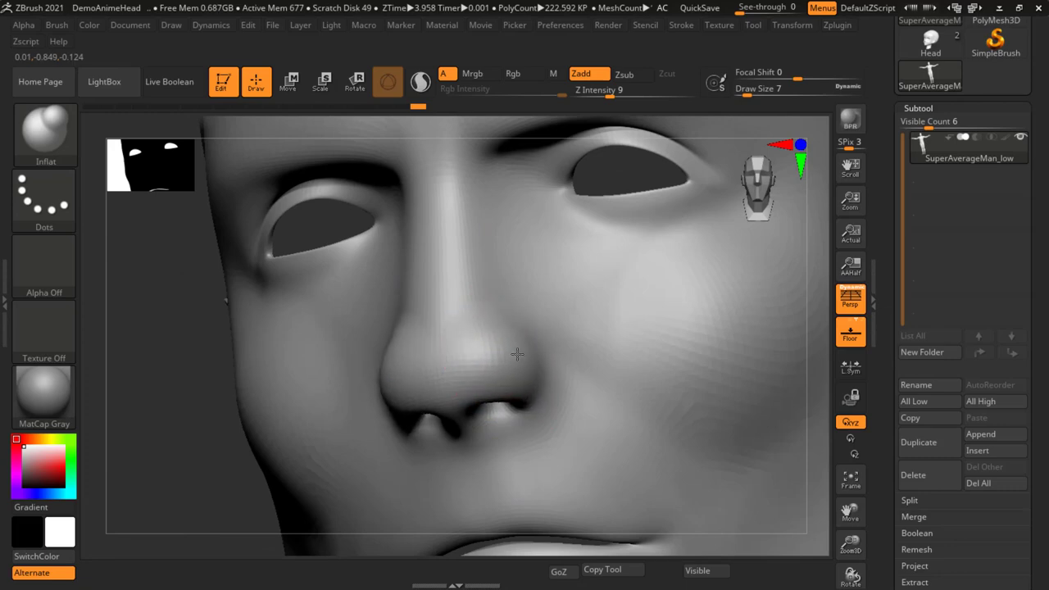
{"action": "mouse_move", "coordinate": [558, 281]}
{"action": "right_mouse_down"}
{"action": "mouse_move", "coordinate": [576, 218]}
{"action": "mouse_move", "coordinate": [562, 292]}
{"action": "mouse_move", "coordinate": [646, 263]}
{"action": "mouse_move", "coordinate": [511, 347]}
{"action": "mouse_move", "coordinate": [604, 368]}
{"action": "mouse_move", "coordinate": [559, 357]}
{"action": "mouse_move", "coordinate": [394, 363]}
{"action": "mouse_move", "coordinate": [621, 369]}
{"action": "mouse_move", "coordinate": [631, 361]}
{"action": "mouse_move", "coordinate": [637, 265]}
{"action": "mouse_move", "coordinate": [680, 356]}
{"action": "mouse_move", "coordinate": [637, 355]}
{"action": "mouse_move", "coordinate": [780, 297]}
{"action": "mouse_move", "coordinate": [605, 323]}
{"action": "mouse_move", "coordinate": [578, 336]}
{"action": "mouse_move", "coordinate": [604, 368]}
{"action": "mouse_move", "coordinate": [536, 374]}
{"action": "mouse_move", "coordinate": [596, 367]}
{"action": "mouse_move", "coordinate": [457, 265]}
{"action": "mouse_move", "coordinate": [565, 408]}
{"action": "right_mouse_up"}
{"action": "key", "text": "f"}
{"action": "mouse_move", "coordinate": [606, 375]}
{"action": "right_mouse_down"}
{"action": "mouse_move", "coordinate": [698, 355]}
{"action": "mouse_move", "coordinate": [695, 365]}
{"action": "mouse_move", "coordinate": [672, 355]}
{"action": "right_mouse_up"}
{"action": "key", "text": "ctrl"}
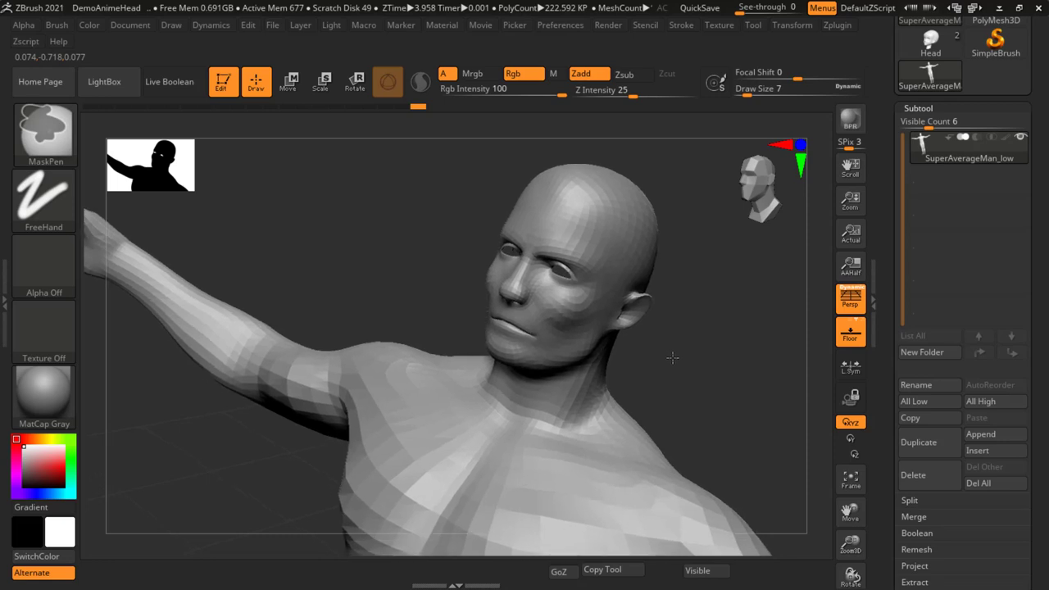
{"action": "right_click_drag", "start_coordinate": [705, 393], "coordinate": [694, 388]}
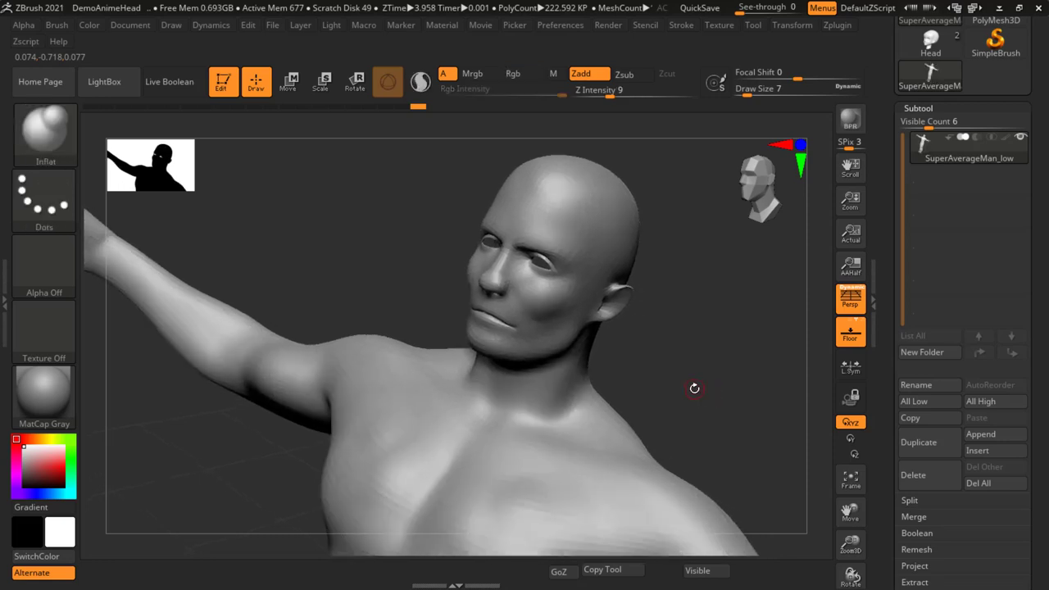